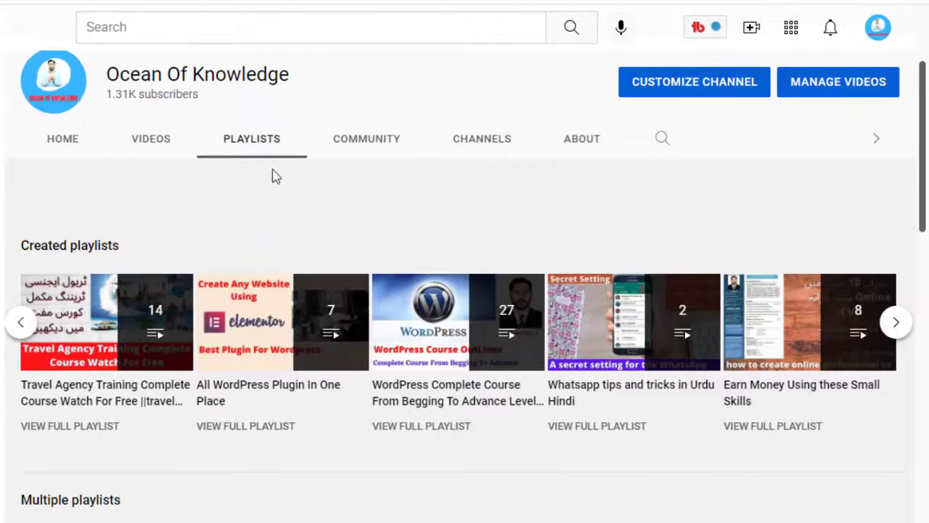
- Browse the created playlists of the Ocean Of Knowledge channel
scroll(270, 191, up, 3)
scroll(346, 272, down, 1)
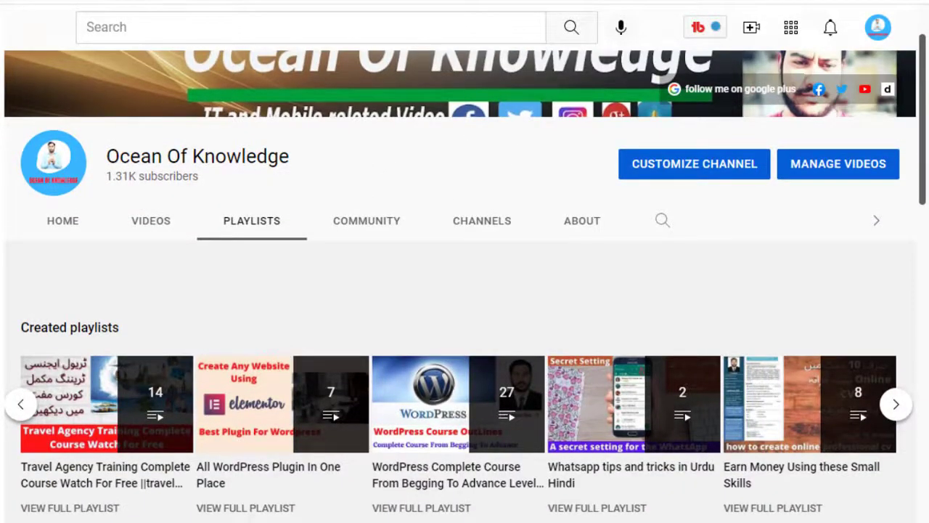
scroll(150, 336, down, 2)
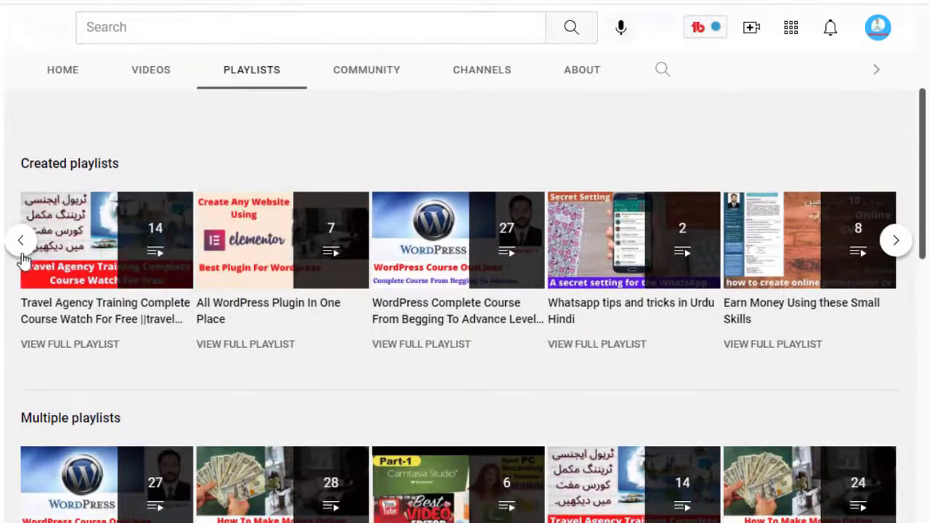
click(21, 244)
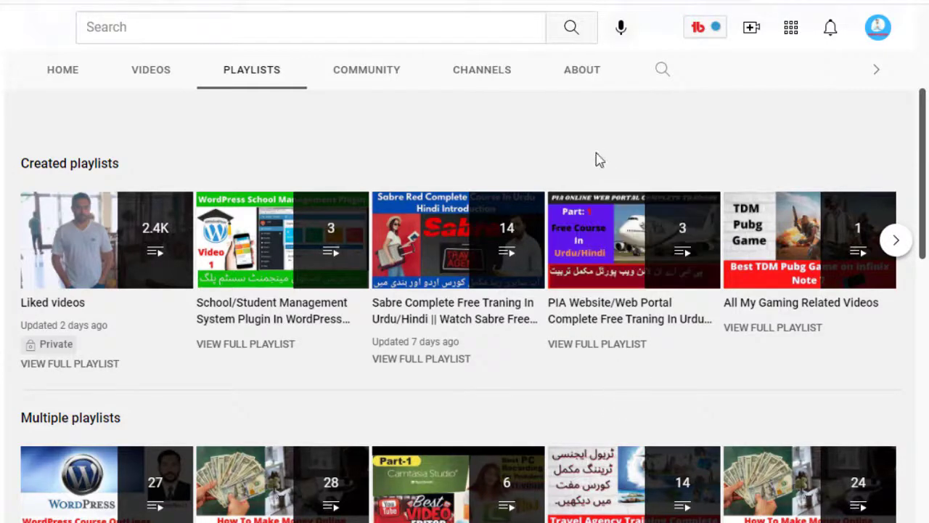
click(894, 241)
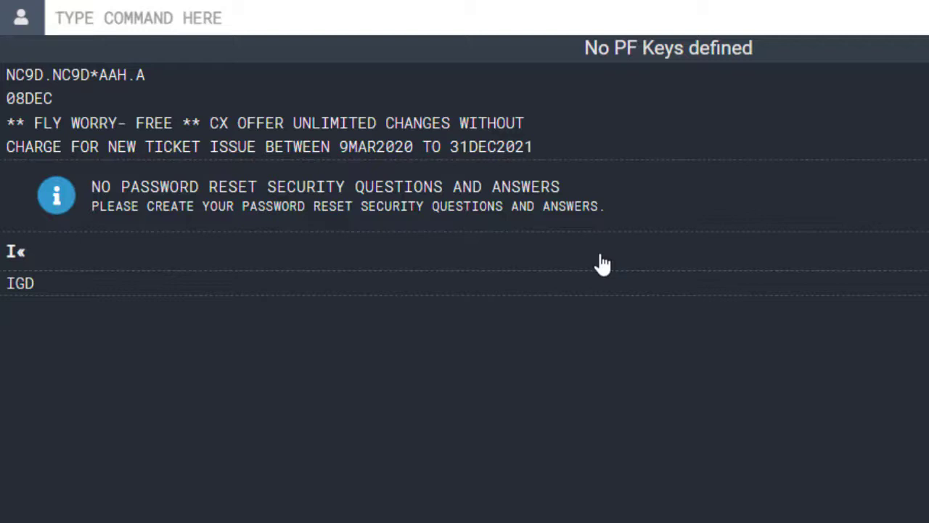
- In Sabre Red Web, request PK flight availability from ISB to DXB on 22DEC with the entry 122DECISBDXB¥PK
text(122)
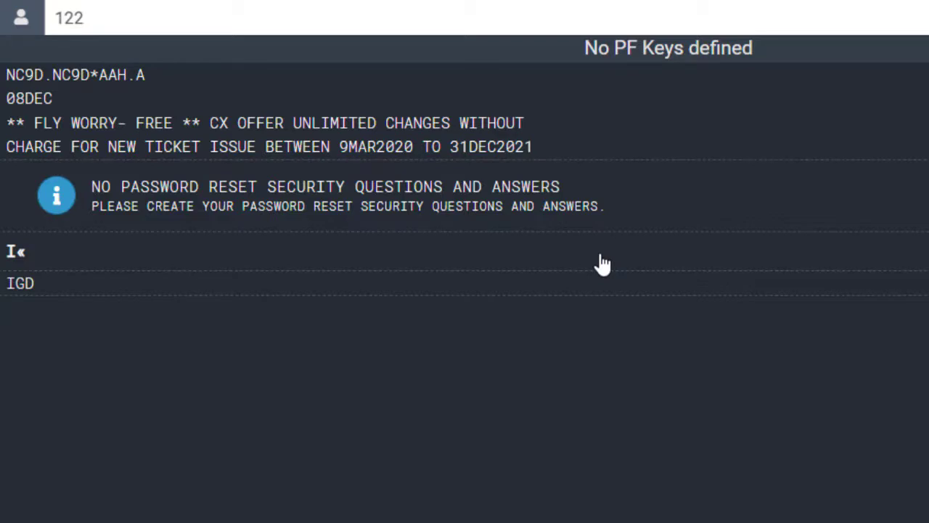
text(DEC)
text(ISBD)
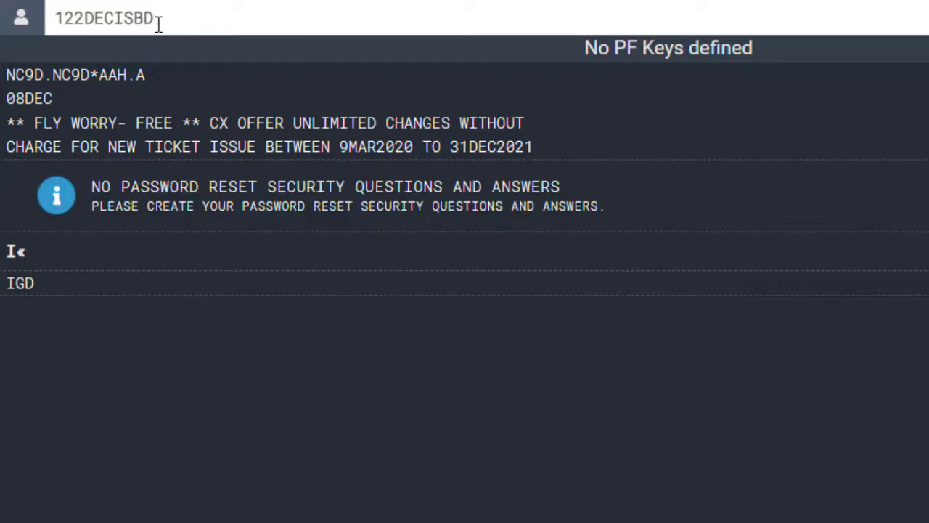
text(*B)
text(¥)
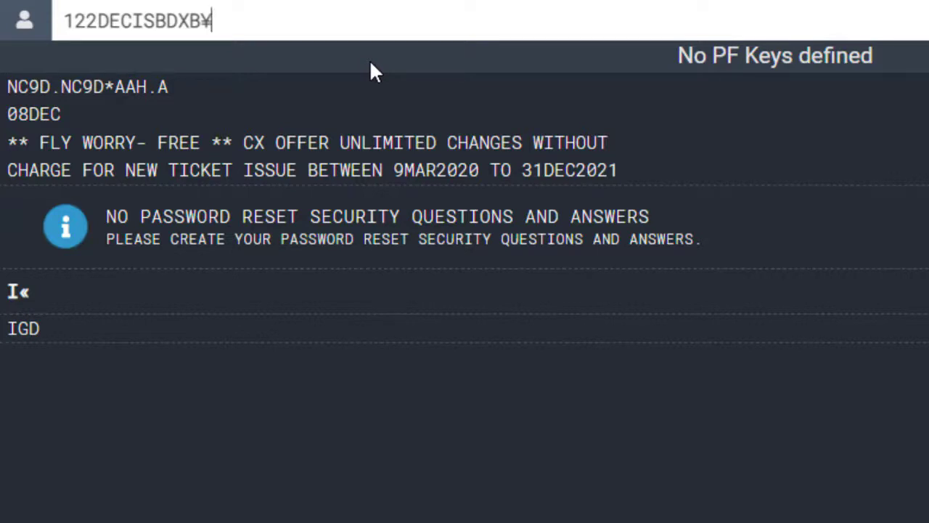
text(PK)
key(Return)
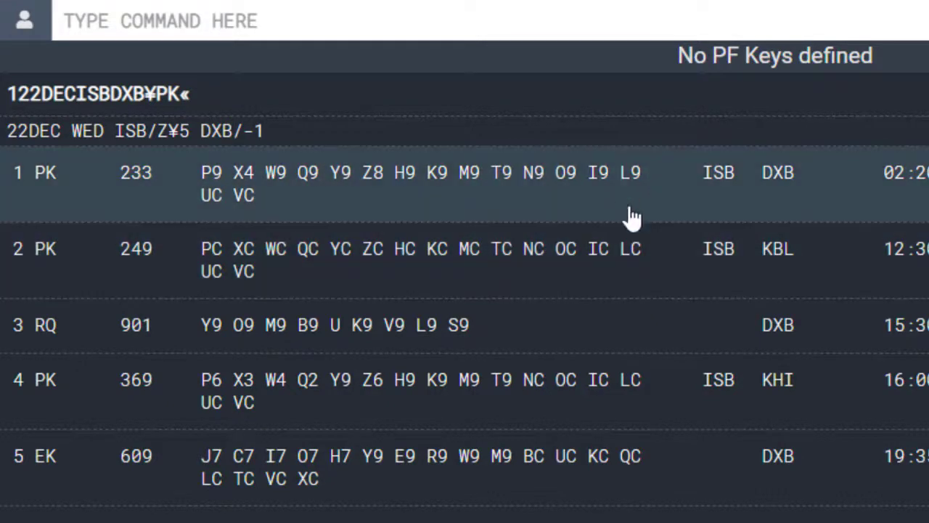
- Book one seat in L class on the first availability line with the entry 01L1
click(515, 32)
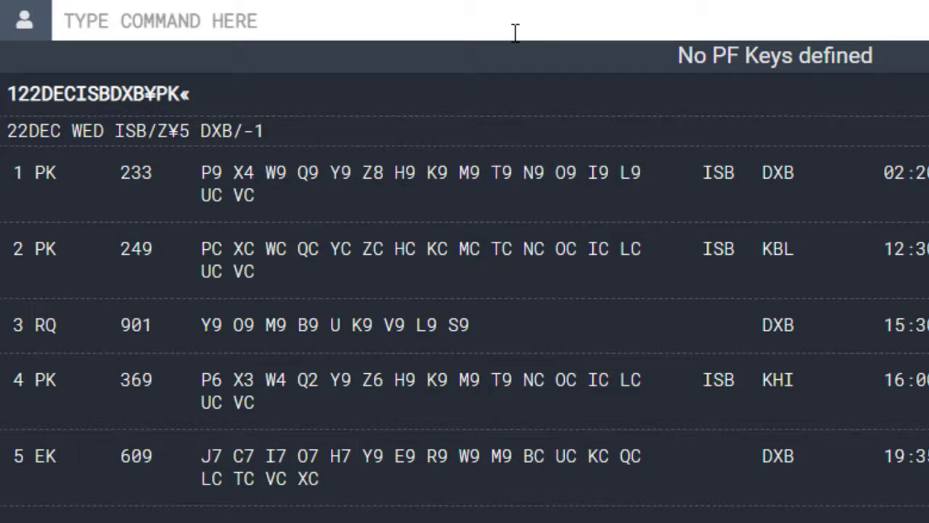
text(01L1)
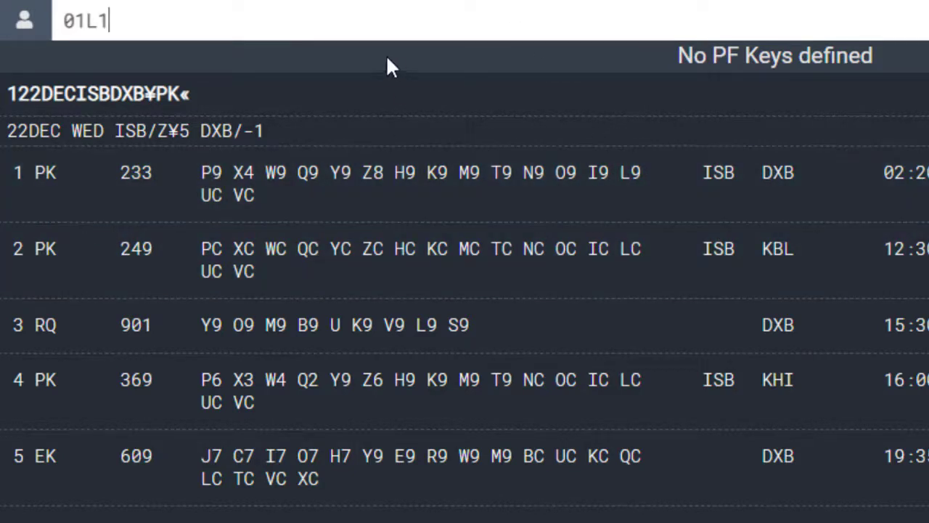
key(Return)
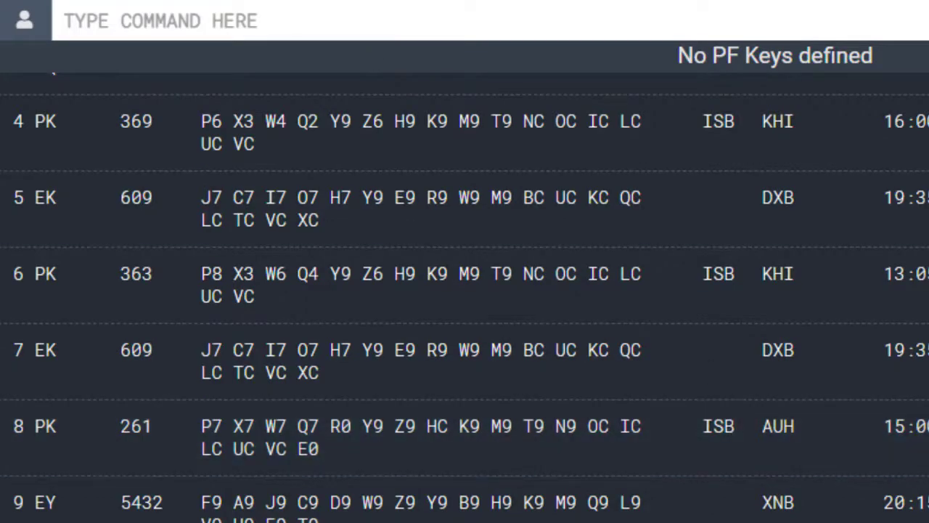
- Price the booked ISB–DXB segment with the WP entry
scroll(465, 297, down, 1)
text(W)
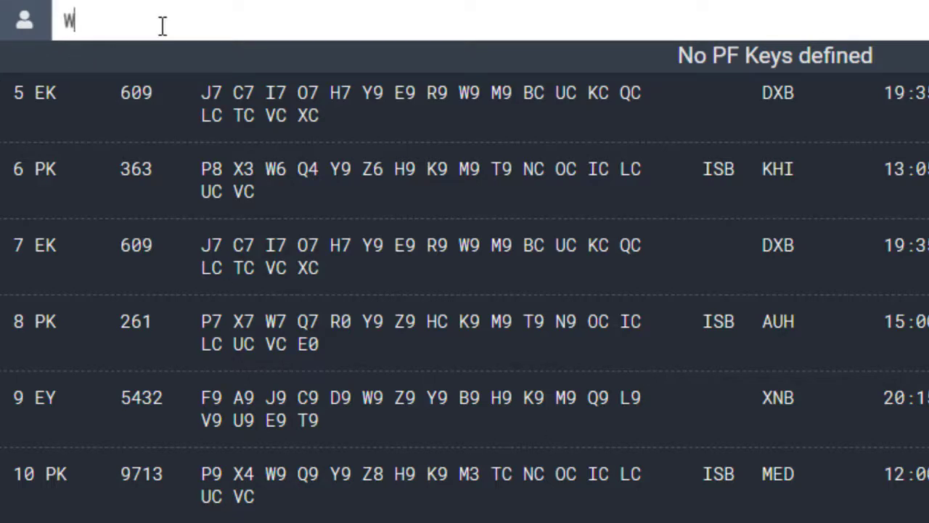
text(P)
key(Return)
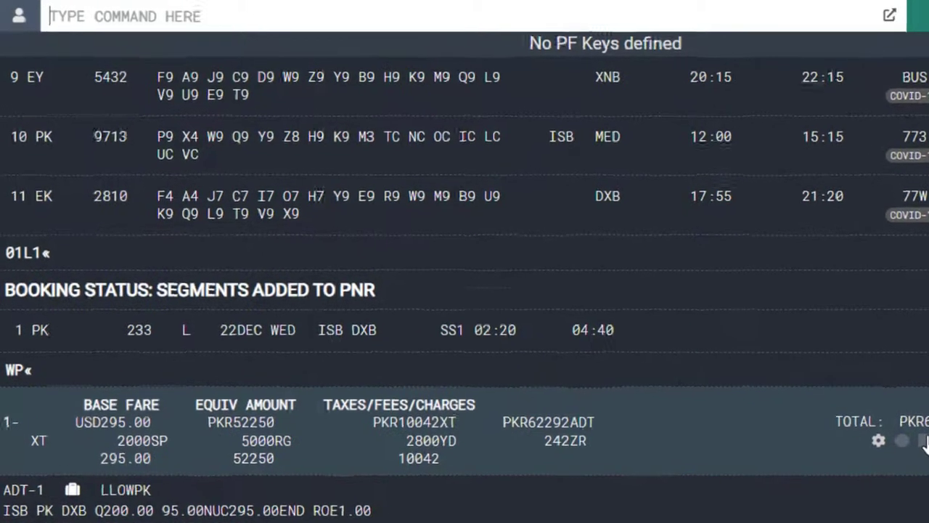
- Display the category 16 penalty rules for the priced fare with the entry WPRD*C16
text(WP)
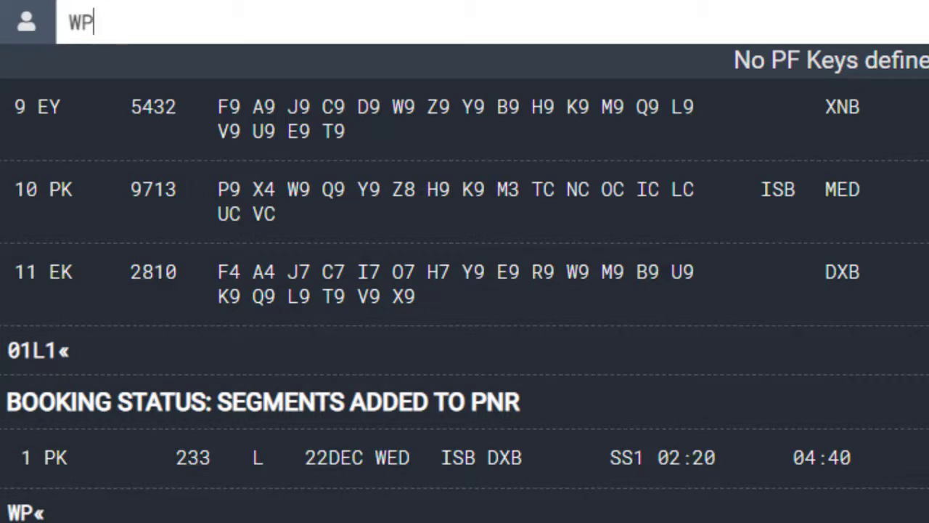
text(RD*)
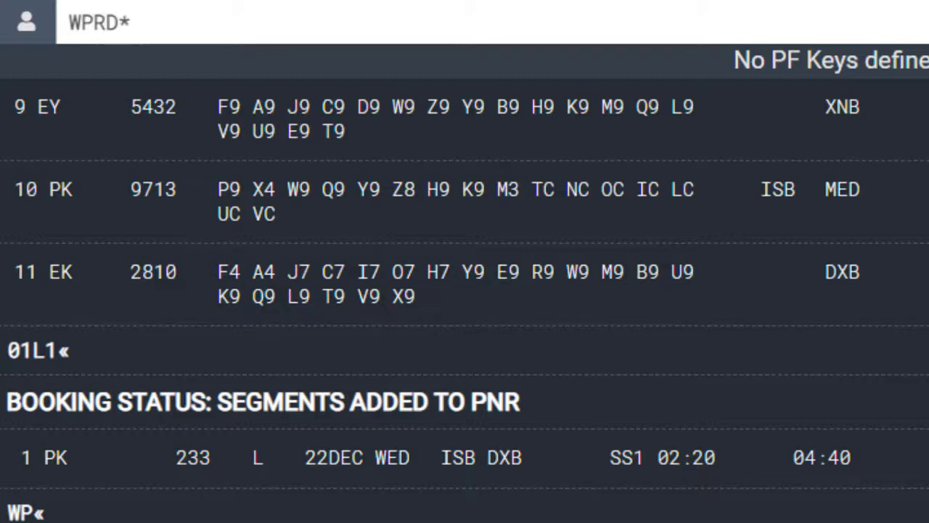
text(C16)
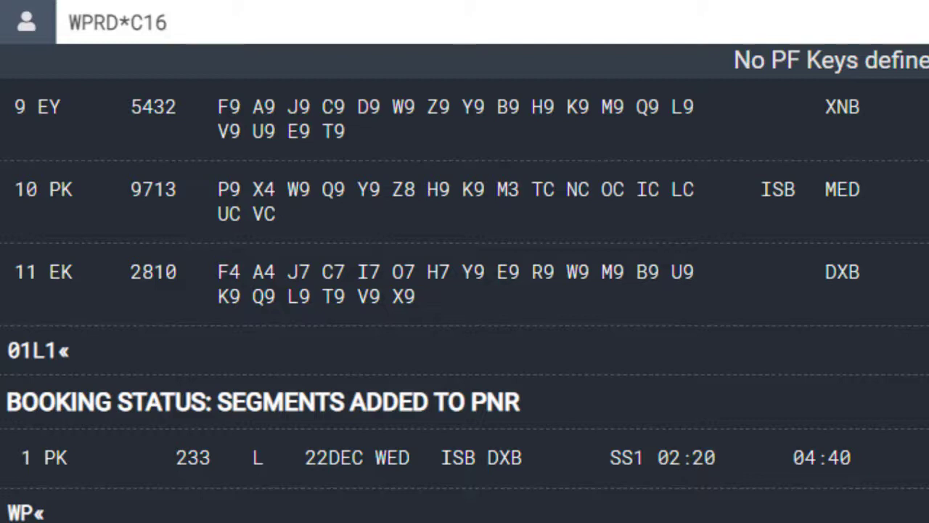
key(Return)
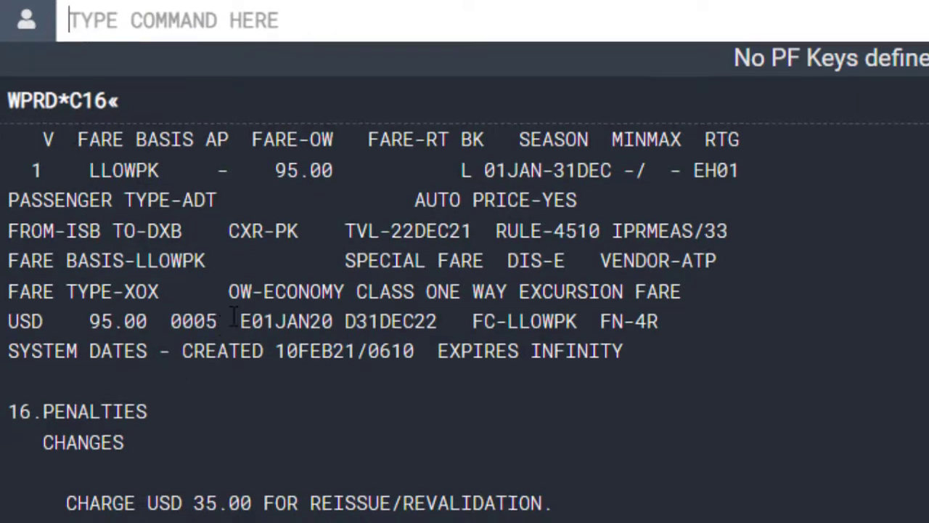
- Examine the reissue/revalidation charge and the change conditions in the fare's penalties text, including the repricing rules before and after departure
scroll(129, 351, down, 2)
scroll(129, 352, down, 1)
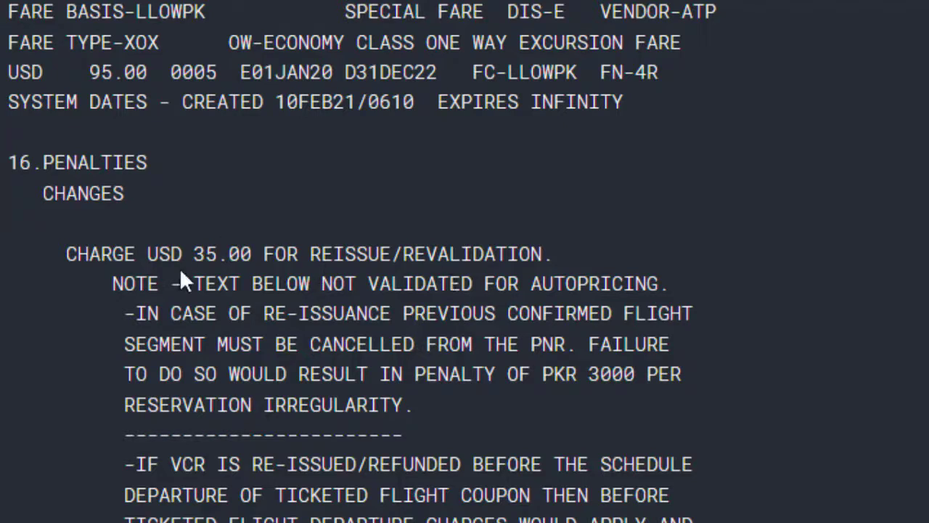
drag(148, 254, 218, 254)
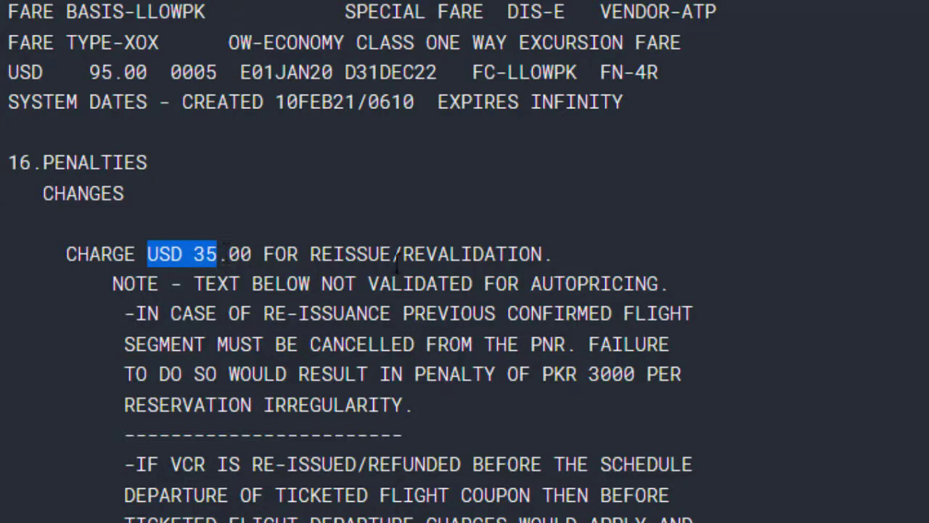
drag(346, 250, 518, 251)
click(488, 248)
scroll(323, 308, down, 10)
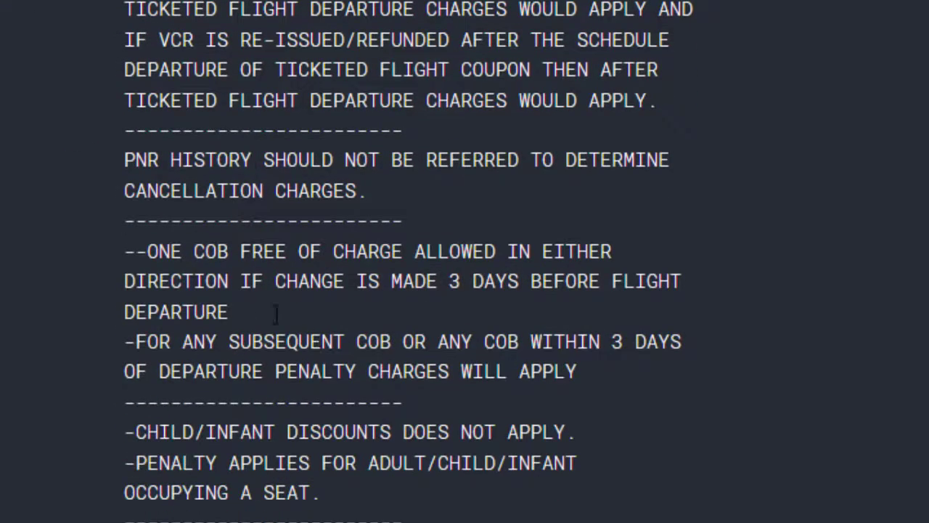
scroll(230, 294, down, 3)
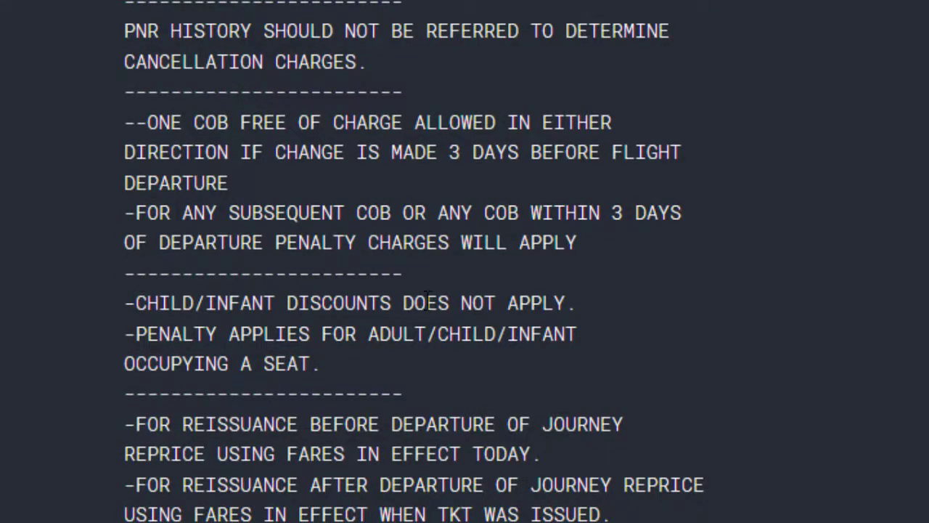
scroll(425, 359, down, 6)
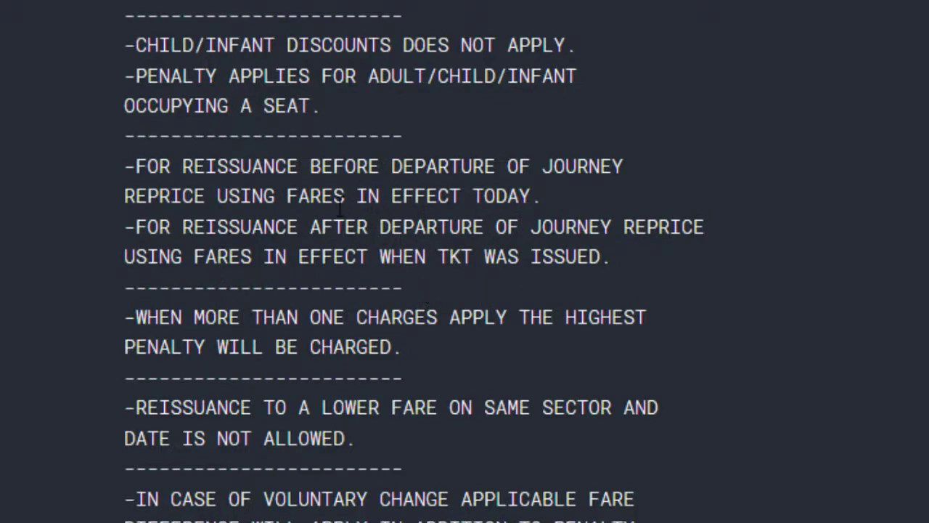
drag(334, 204, 700, 231)
click(700, 236)
scroll(370, 342, down, 4)
scroll(476, 306, down, 5)
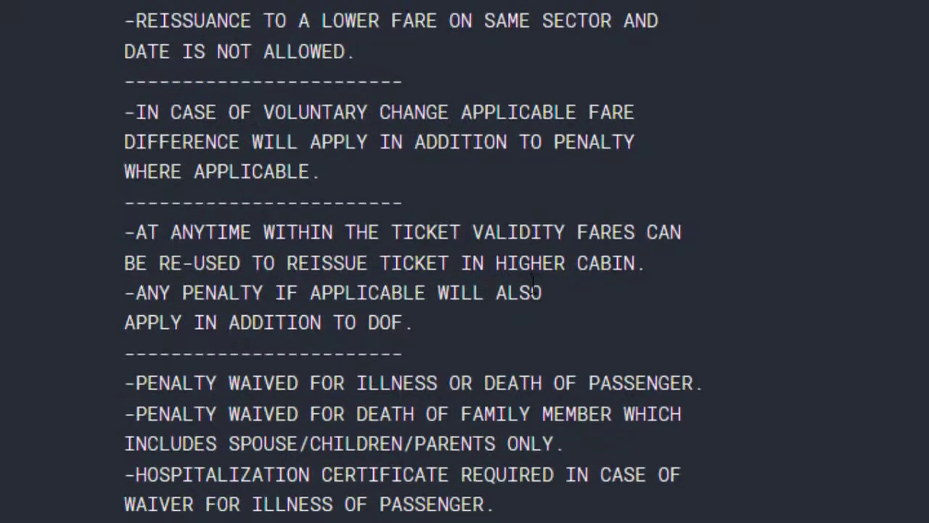
scroll(686, 342, down, 3)
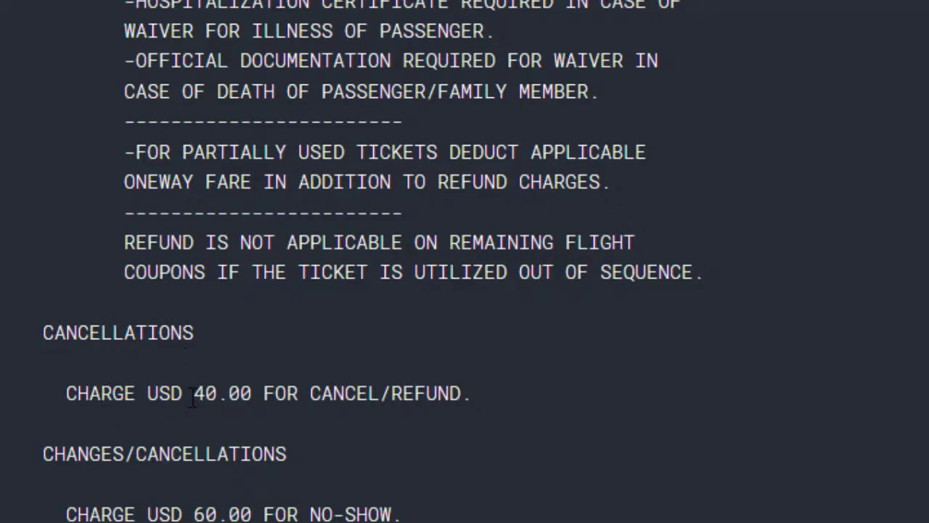
- Examine the cancel/refund and no-show charges in the penalties text, and return to the reissue charge at its beginning
drag(194, 395, 446, 407)
click(446, 407)
drag(322, 392, 451, 392)
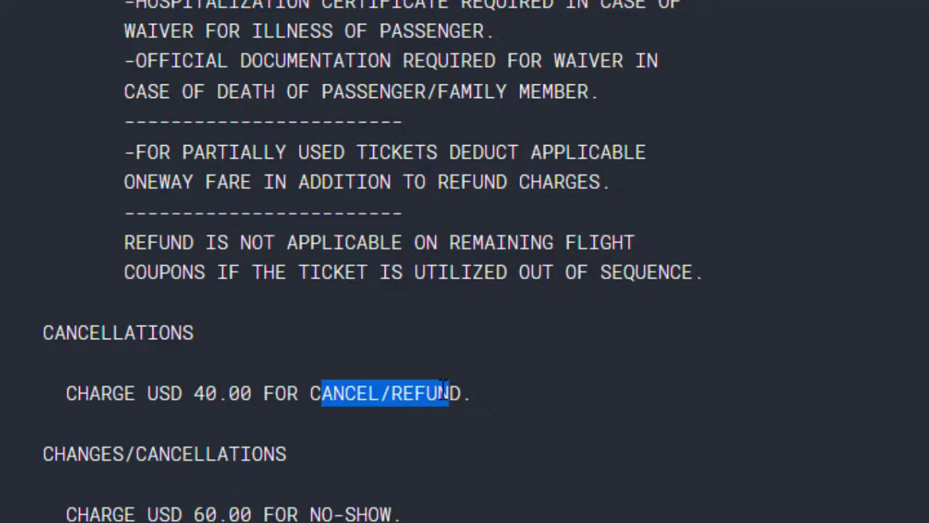
click(199, 392)
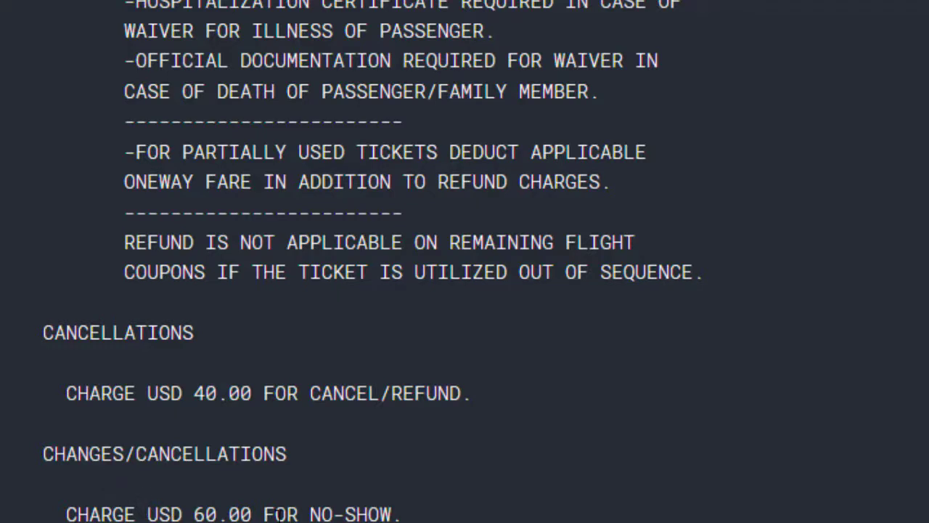
drag(276, 514, 390, 514)
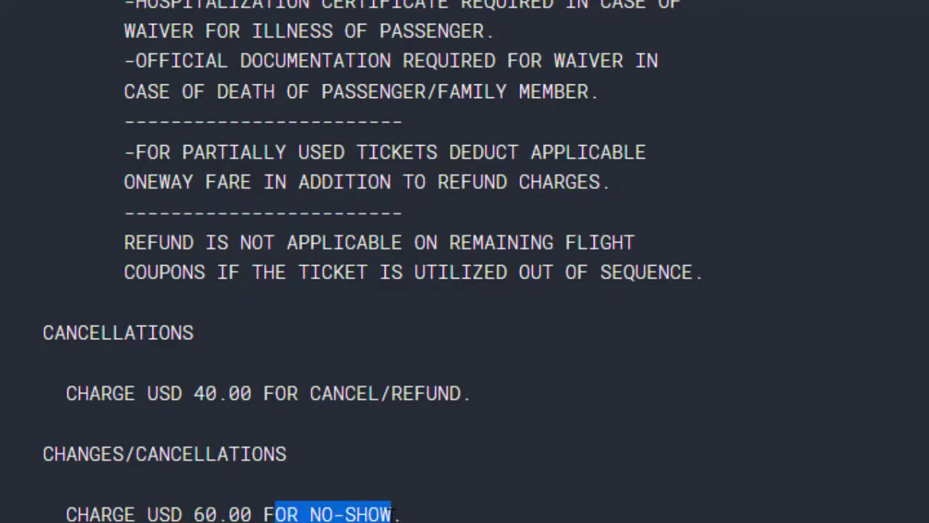
click(321, 514)
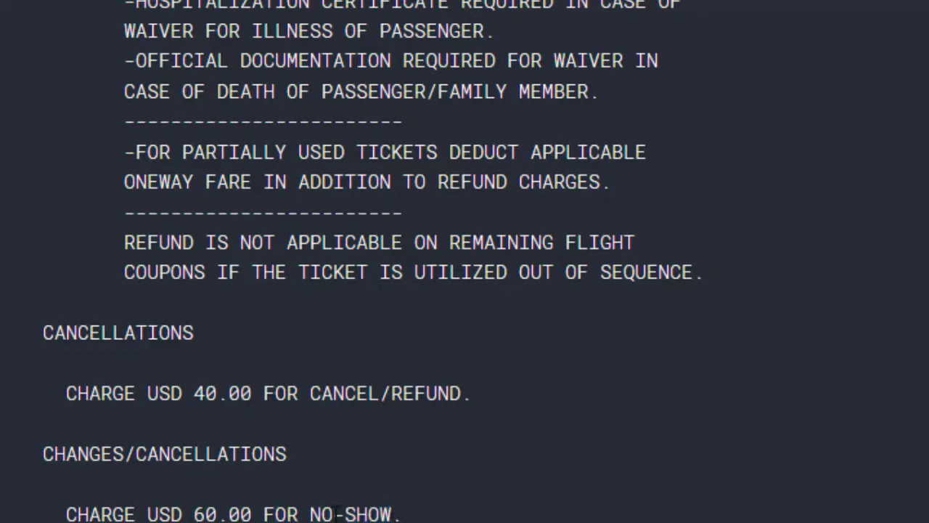
drag(320, 514, 403, 514)
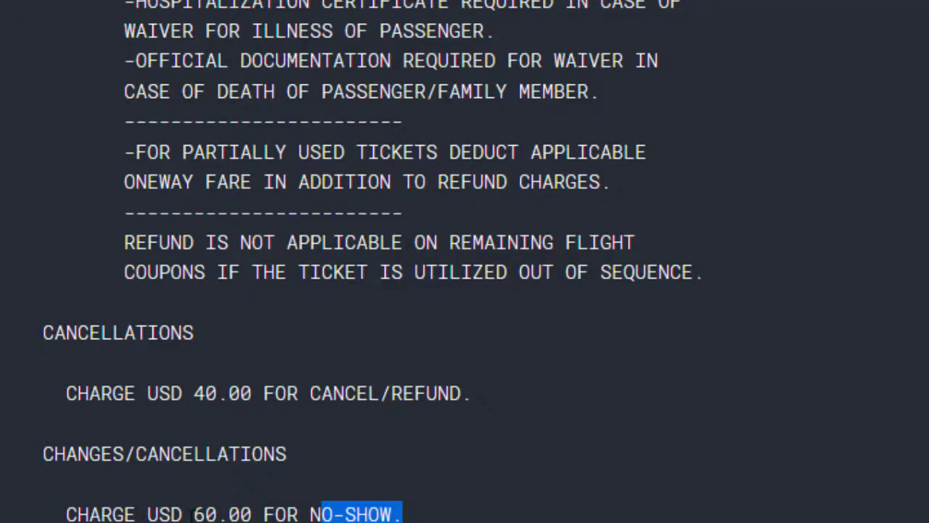
drag(194, 514, 254, 513)
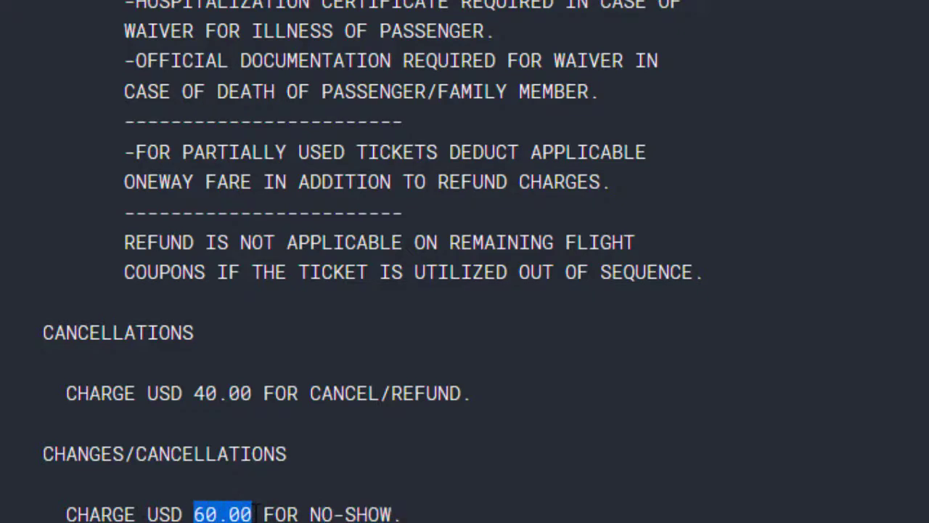
scroll(305, 435, up, 5)
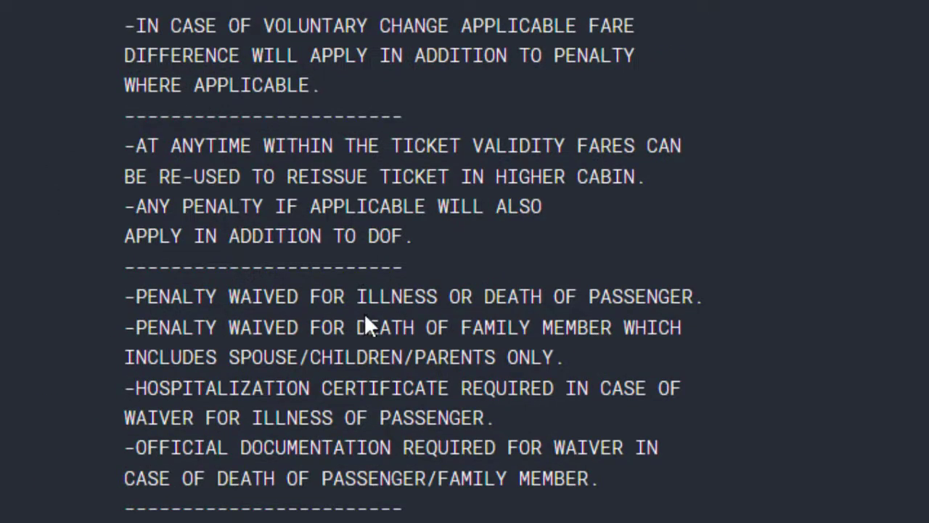
scroll(365, 316, down, 5)
drag(187, 392, 253, 393)
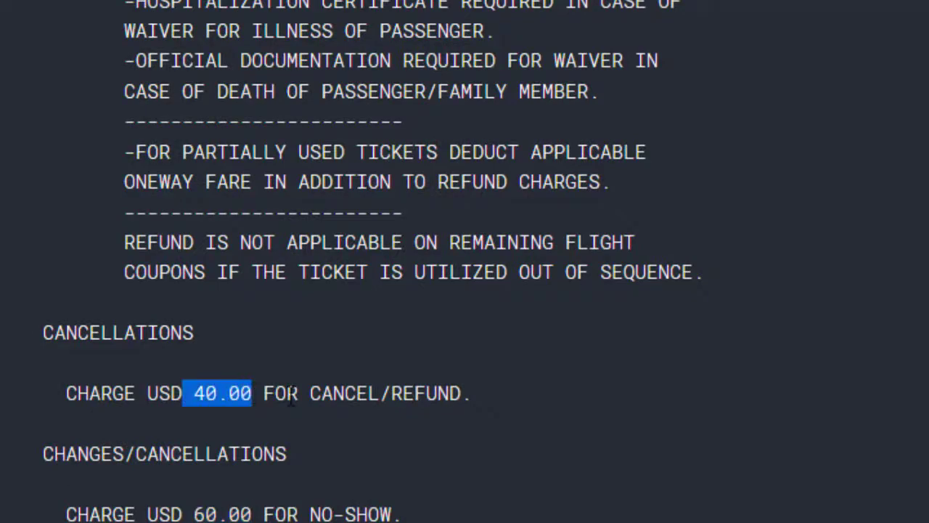
click(291, 395)
drag(142, 513, 247, 513)
click(247, 514)
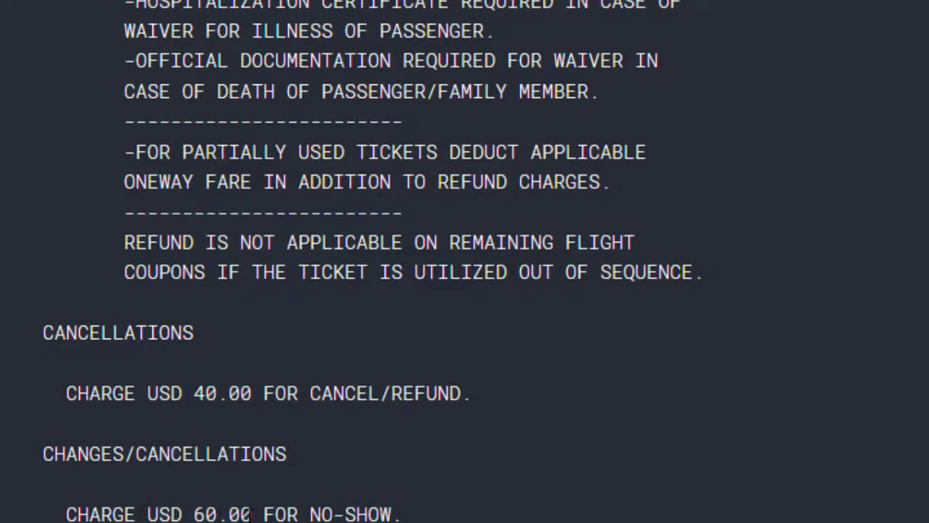
scroll(289, 489, up, 3)
scroll(289, 489, up, 15)
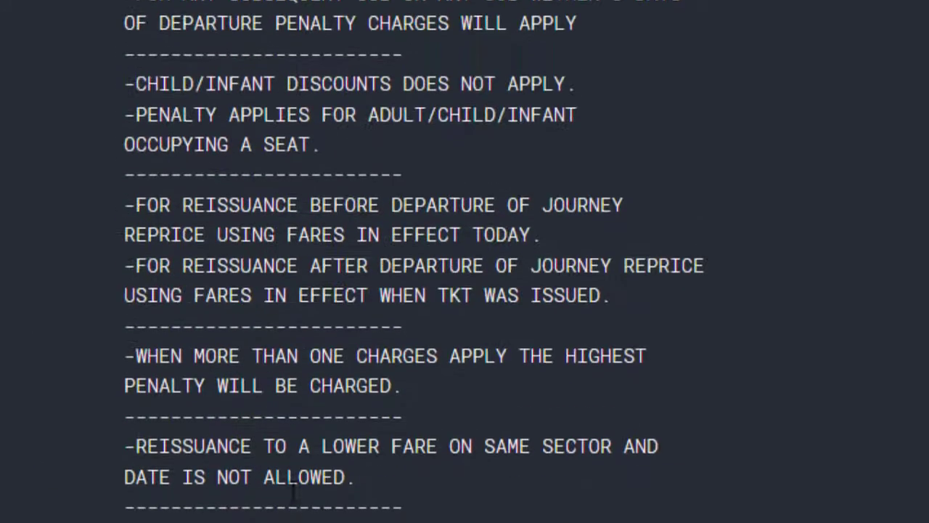
scroll(289, 490, up, 5)
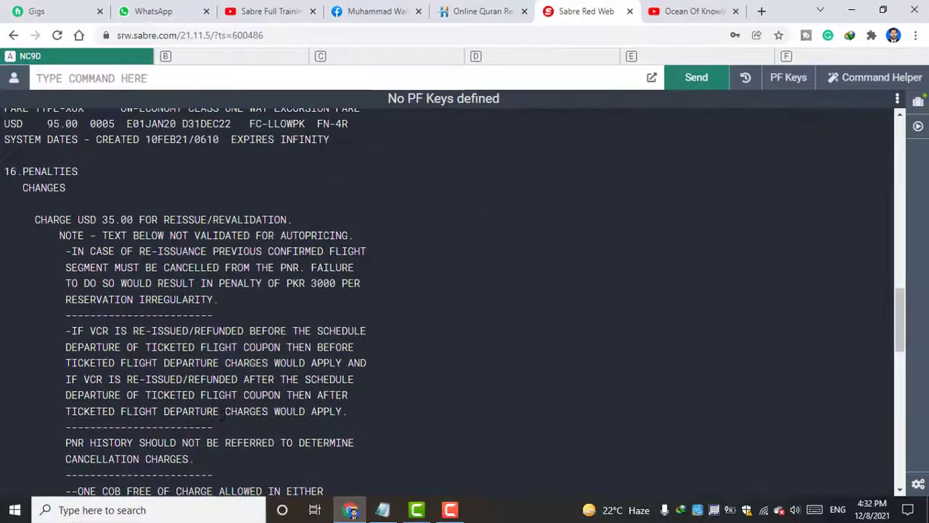
- Ignore the current ISB–DXB booking with the entry I
scroll(236, 384, down, 10)
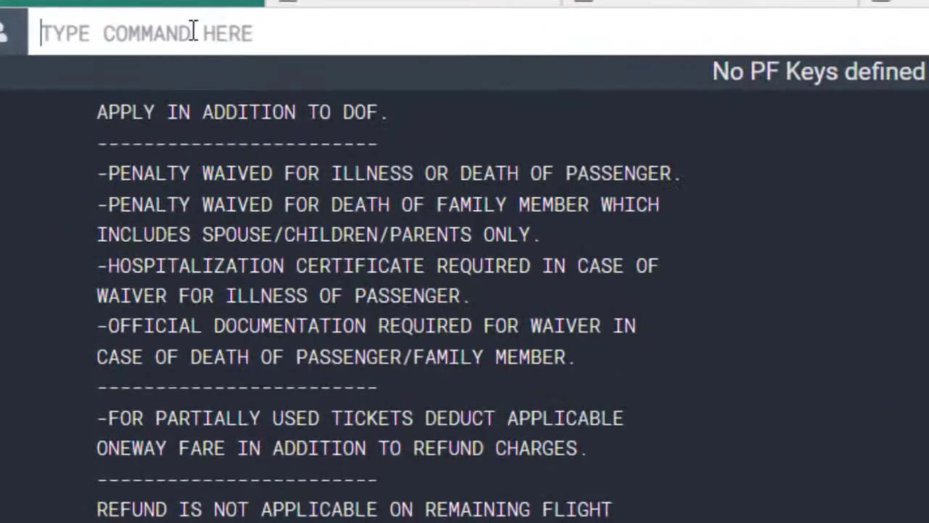
click(194, 32)
text(I)
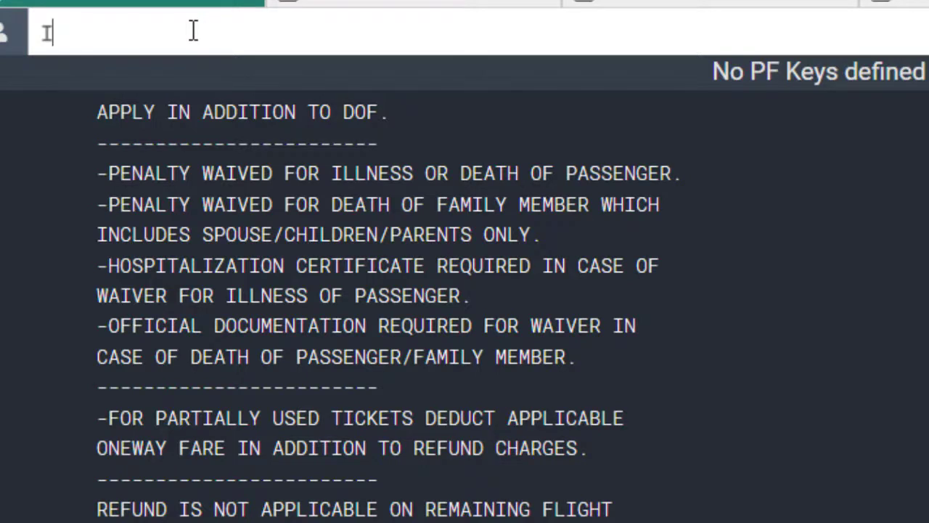
key(Return)
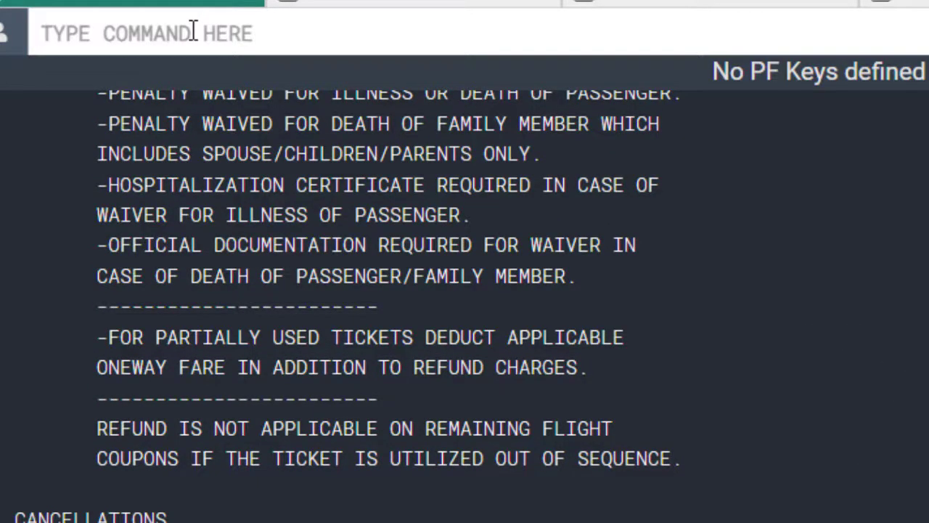
- Display Turkish Airlines availability from ISB to IST on 22 December with the entry 122DECISBIST¥TK
text(122)
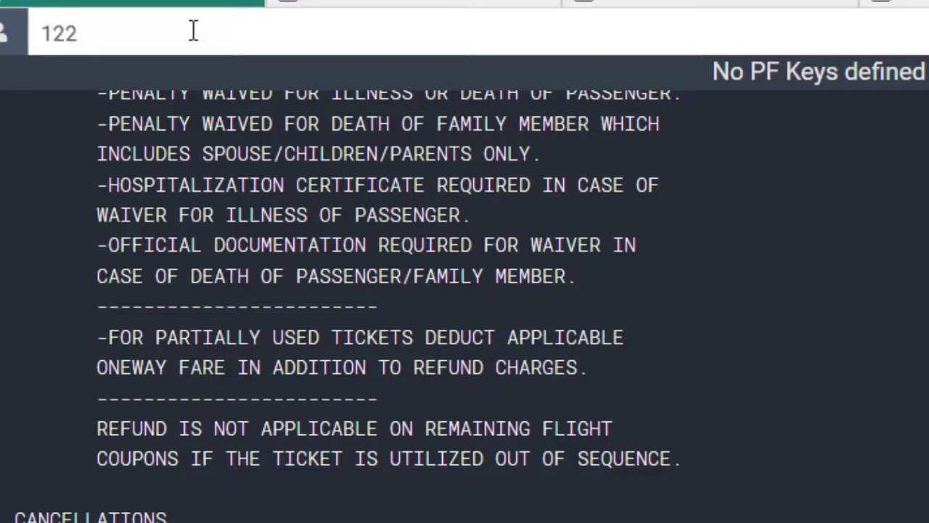
text(DECI)
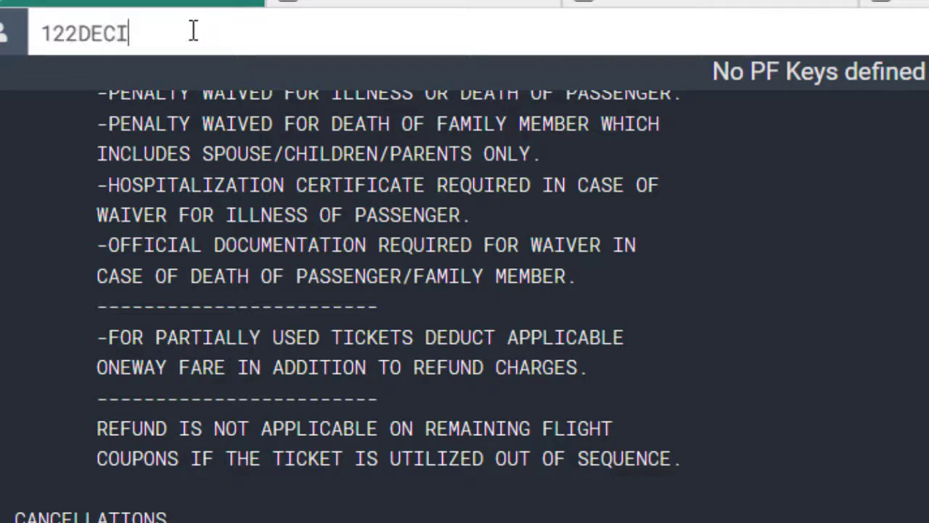
text(SB)
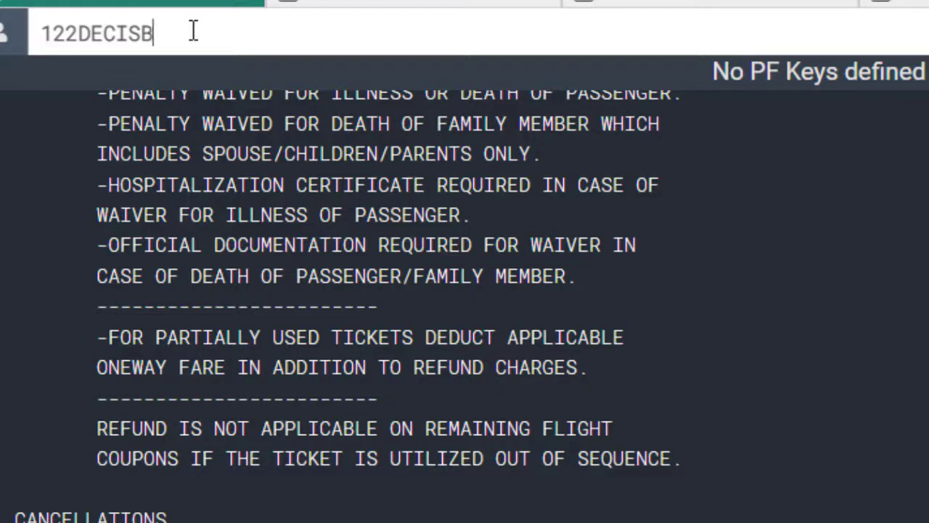
text(INS¥TK)
key(Return)
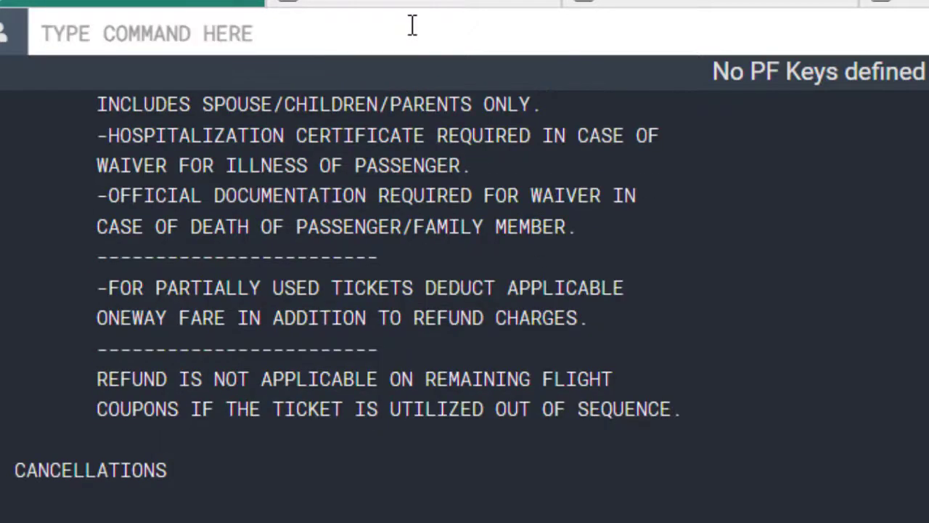
key(BackSpace)
key(BackSpace)
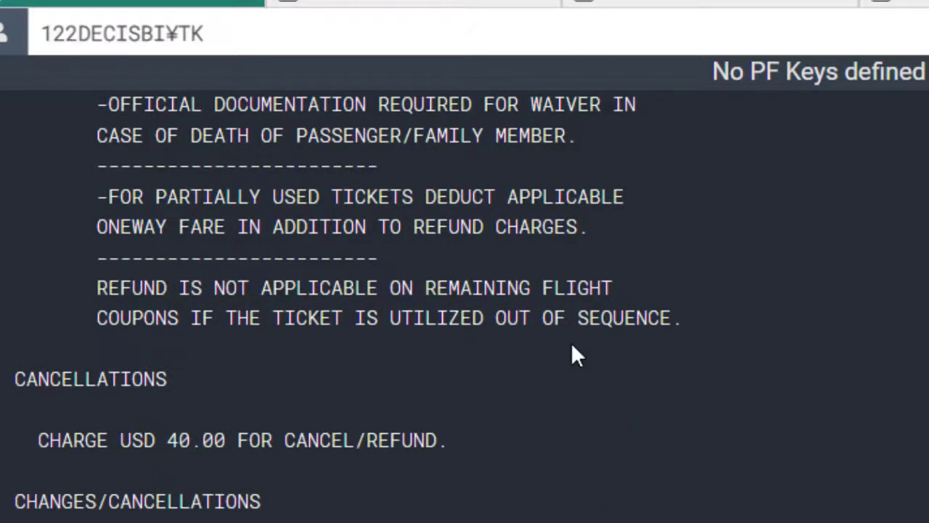
text(ST)
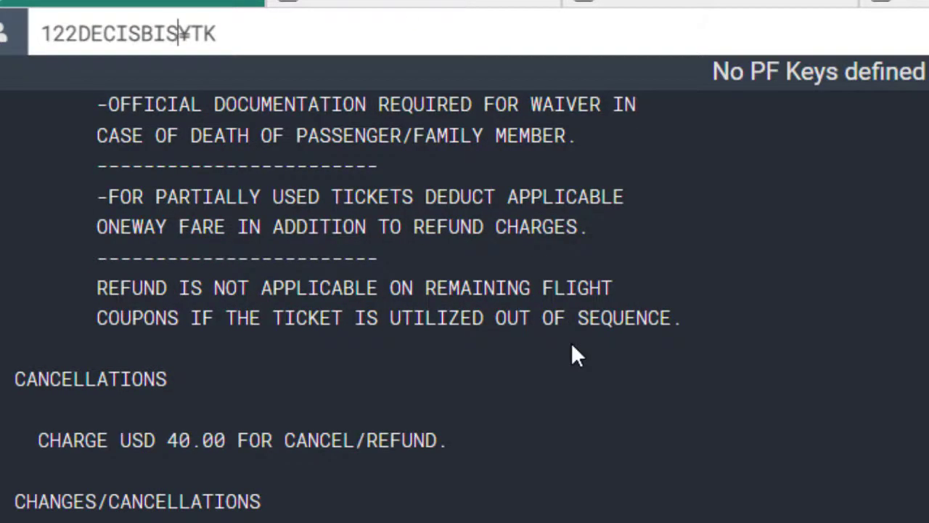
key(Right)
key(Right)
key(Right)
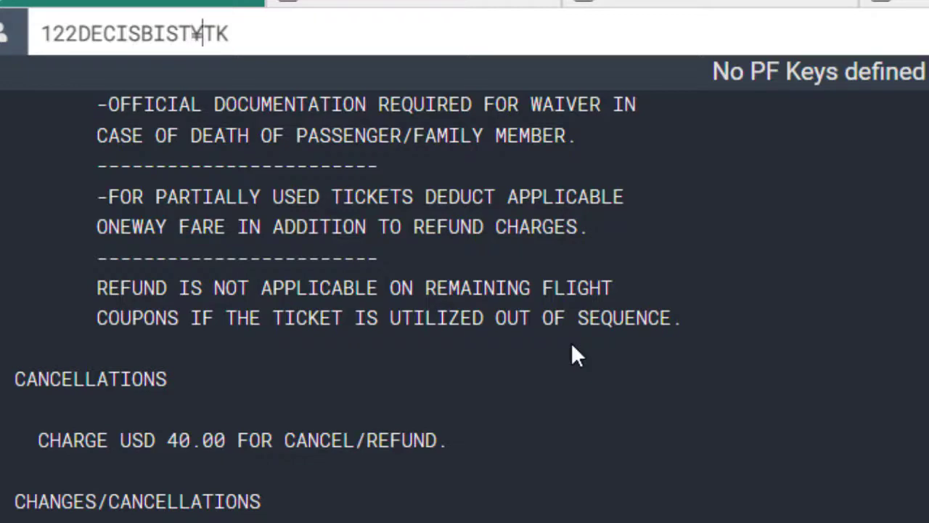
key(Return)
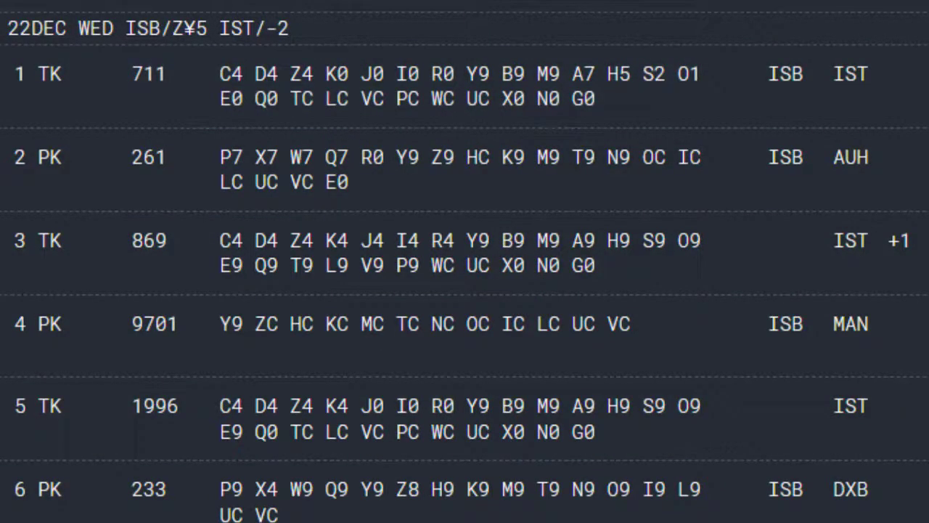
- Sell one O-class seat from availability line 1 with the entry 01O1 and price the segment with WP
text(0101)
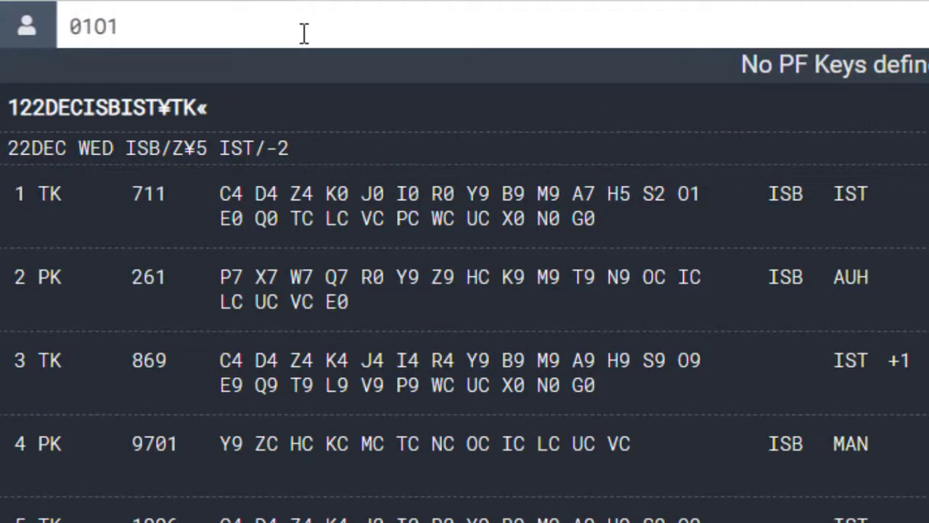
key(Return)
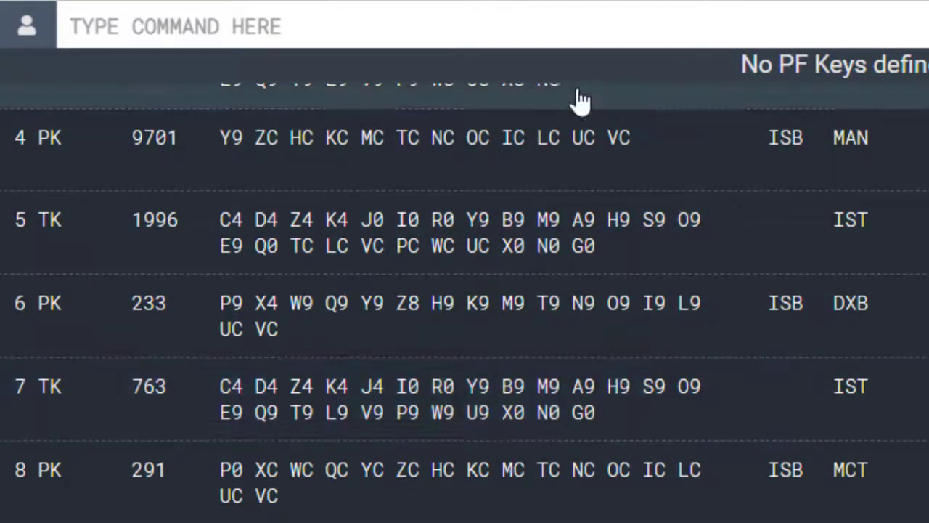
scroll(464, 291, down, 1)
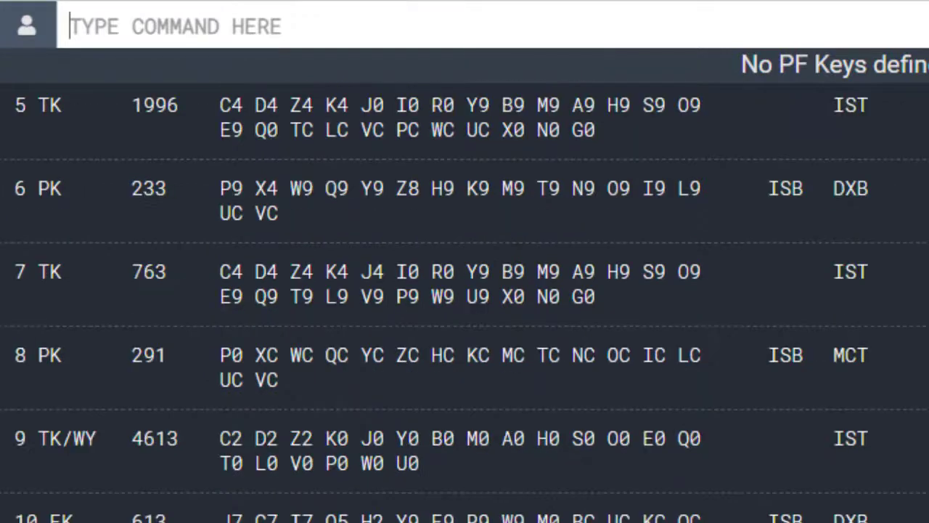
text(WP)
key(Return)
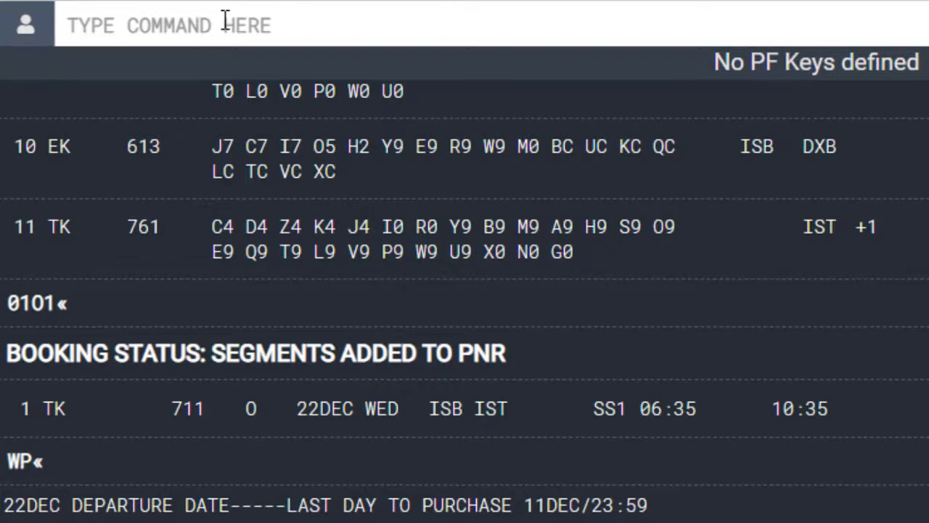
- Display the category 16 penalty rules for the priced ISB–IST fare with the entry WPRD*C16
text(WPRD)
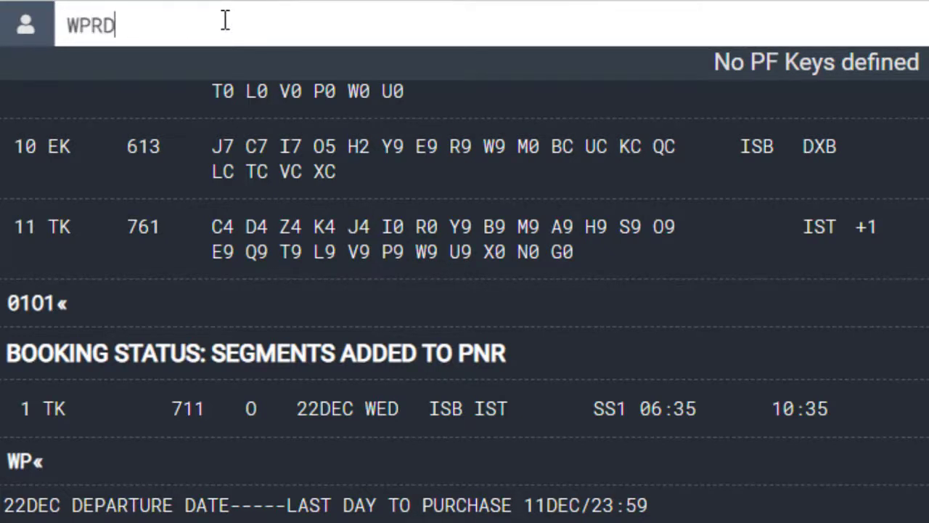
text(*C16)
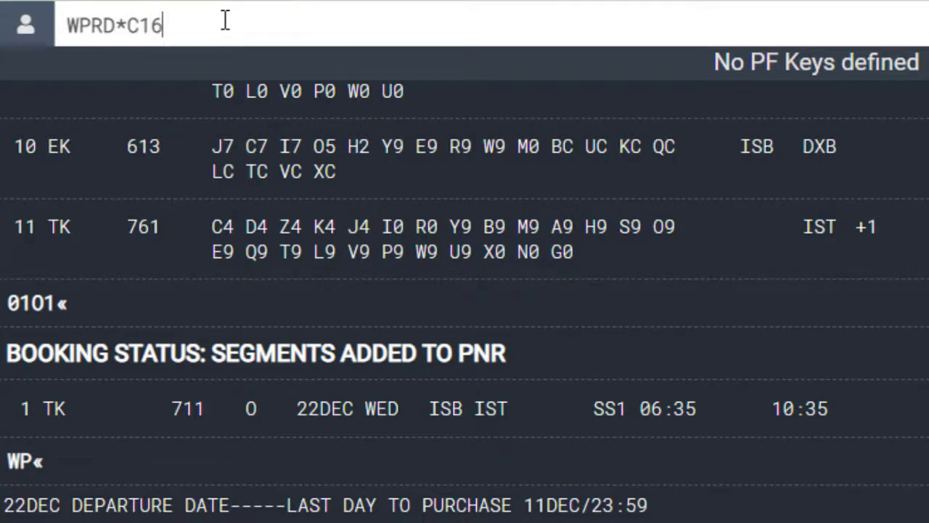
key(Return)
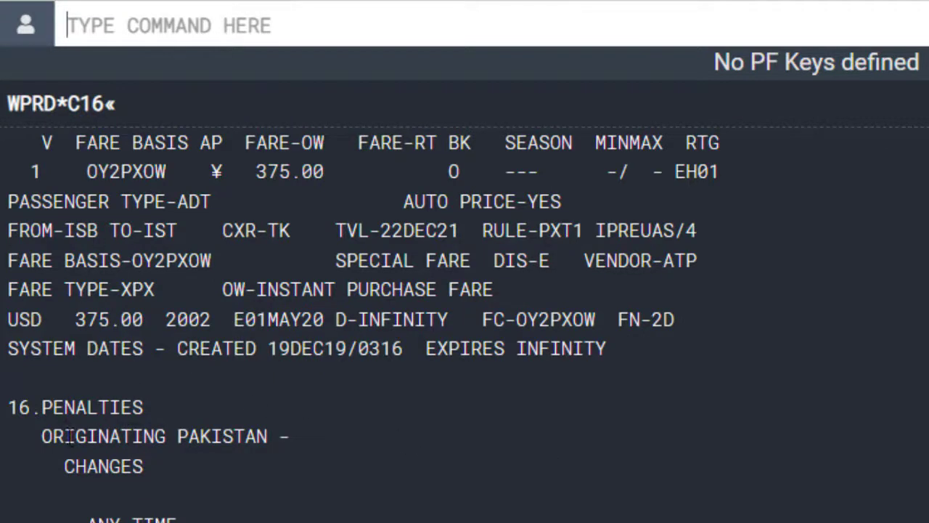
- Examine the change conditions for travel originating in Pakistan, including the repricing rules before and after departure
drag(65, 407, 109, 408)
scroll(78, 276, down, 5)
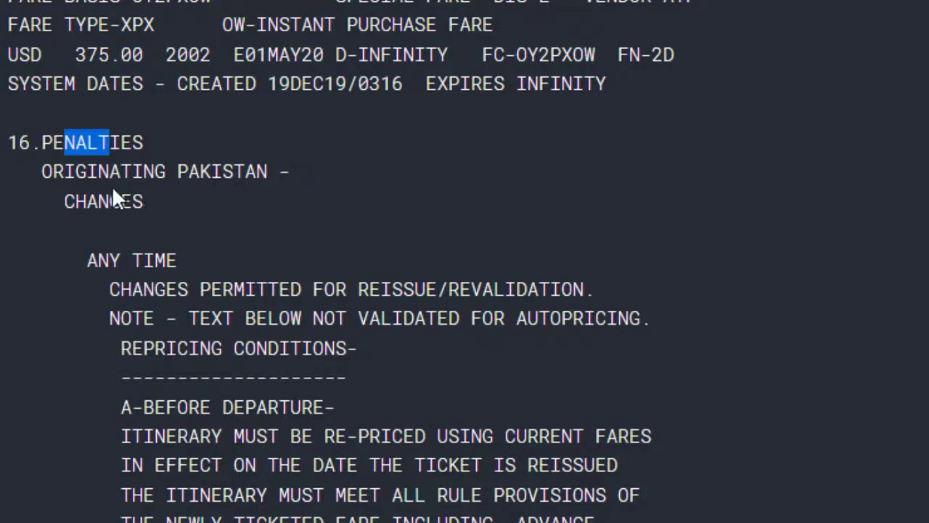
drag(108, 202, 121, 202)
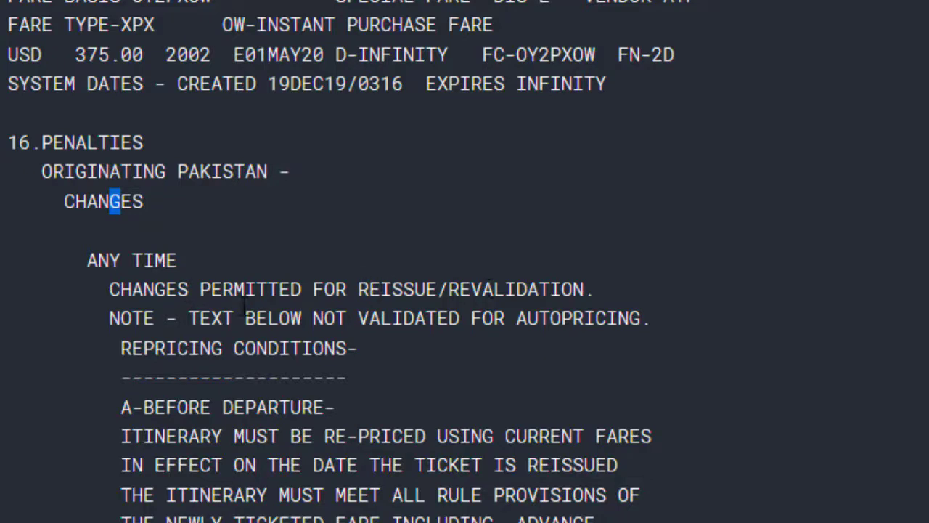
scroll(312, 366, down, 3)
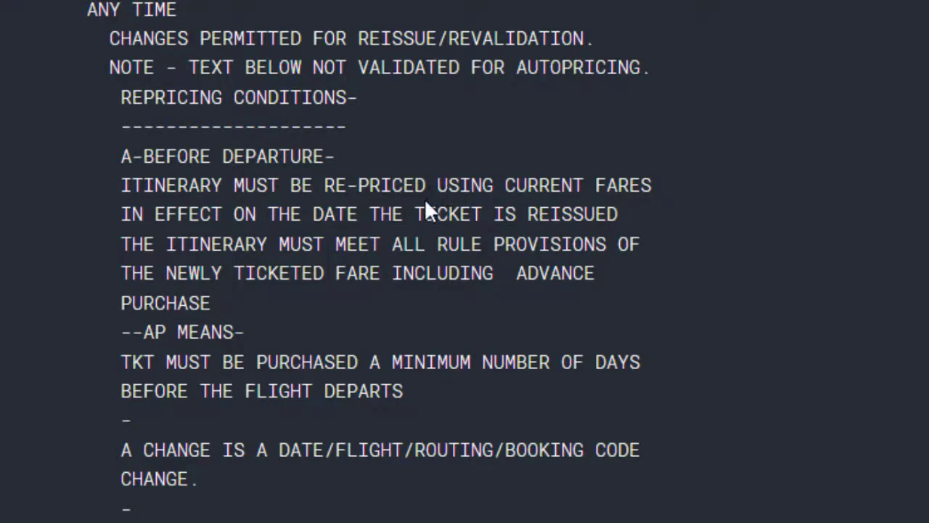
scroll(421, 212, down, 5)
scroll(417, 222, down, 5)
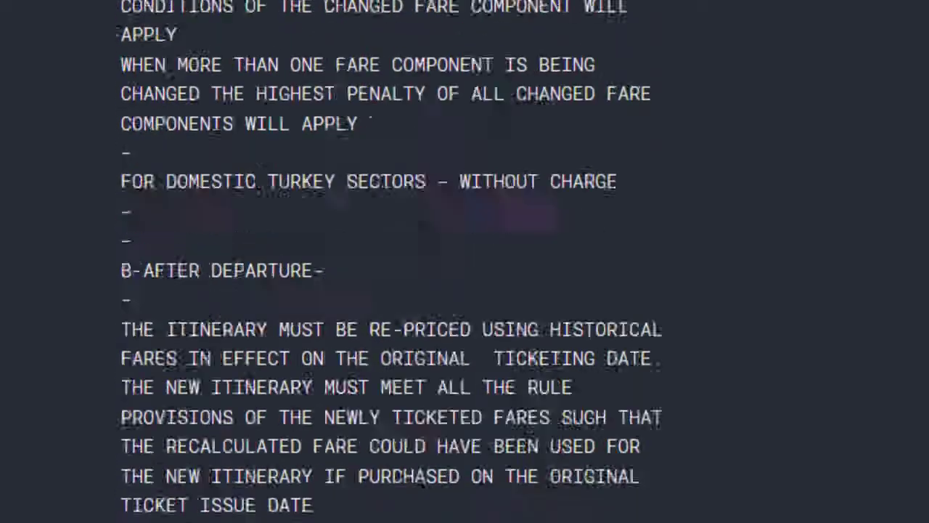
- Examine the cancel/refund charge before departure and the refund conditions after departure in the TK fare's penalties text
scroll(418, 229, down, 15)
scroll(418, 229, up, 6)
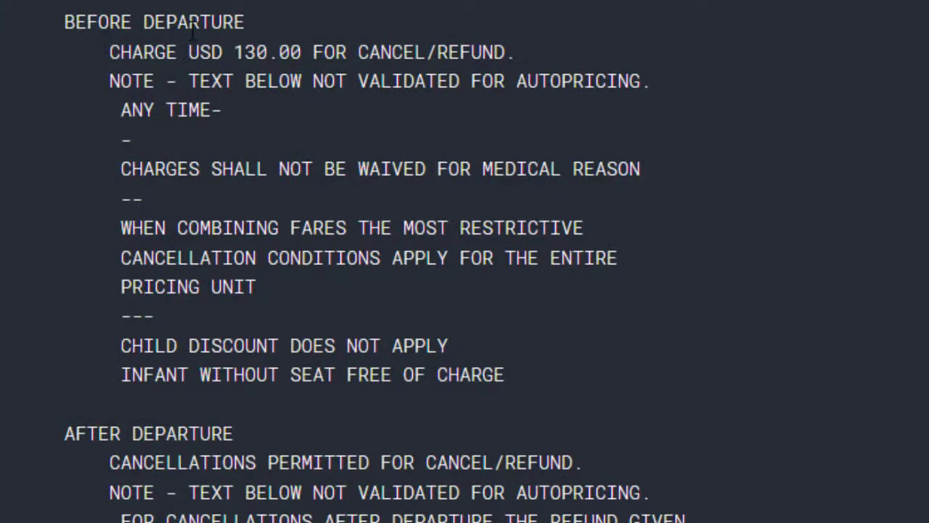
drag(143, 52, 166, 52)
drag(234, 52, 267, 53)
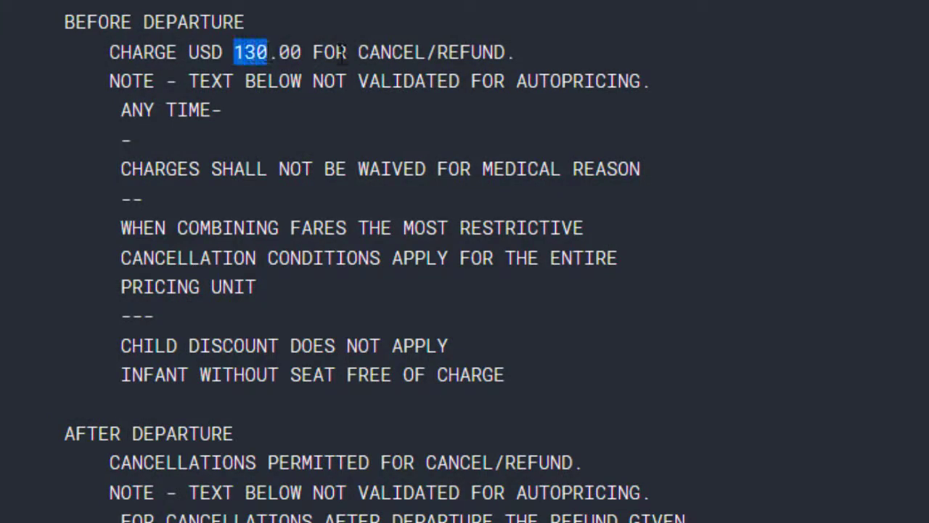
click(384, 53)
drag(368, 53, 405, 52)
drag(482, 53, 453, 56)
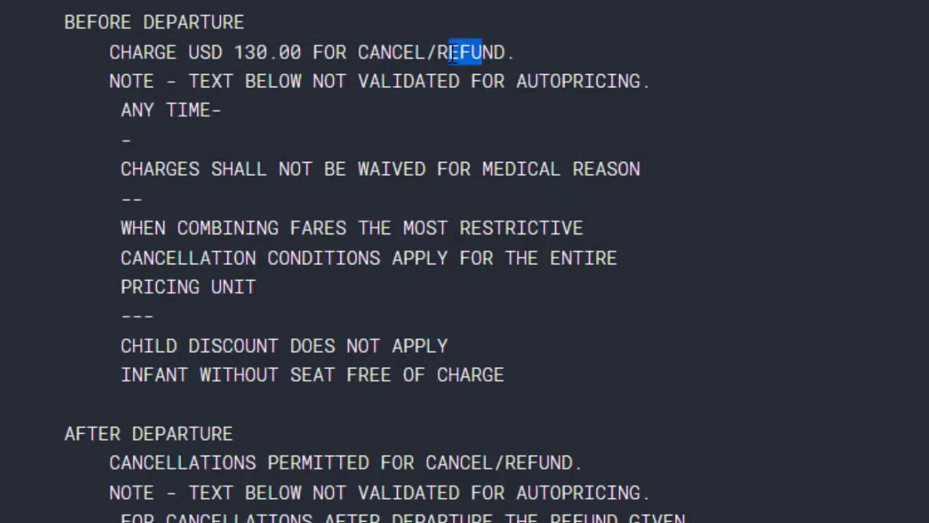
scroll(405, 218, down, 3)
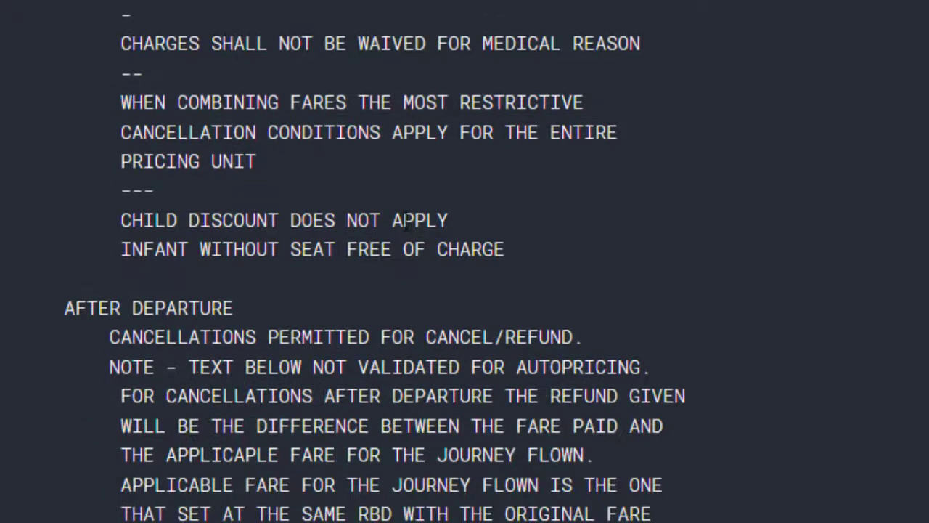
scroll(465, 311, down, 6)
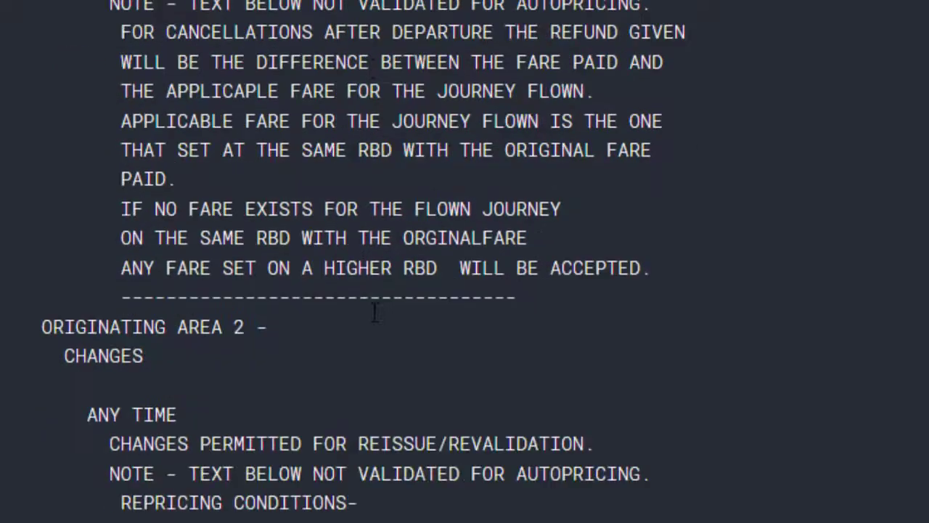
- Examine the remaining penalties text for the no-show charge, the no-show refund conditions and the cancel/refund charge before departure
scroll(372, 310, down, 15)
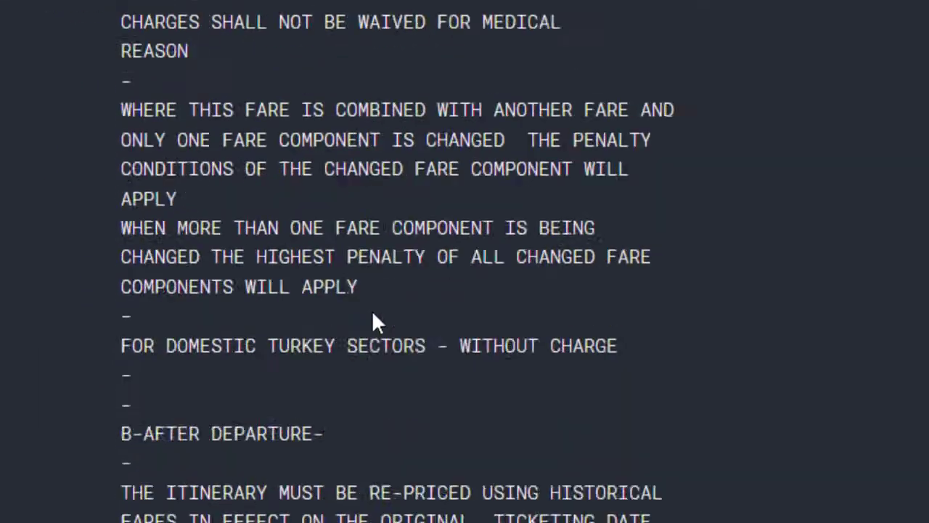
scroll(372, 313, down, 18)
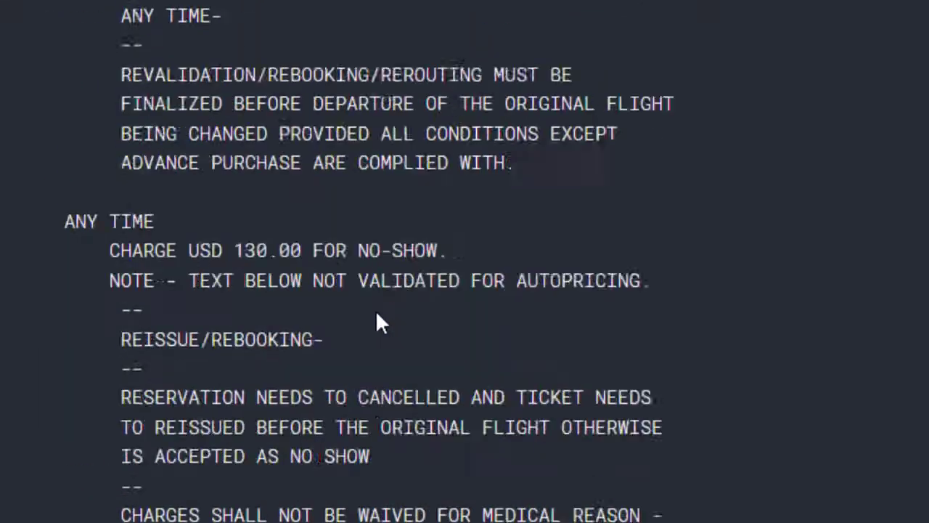
scroll(377, 322, down, 6)
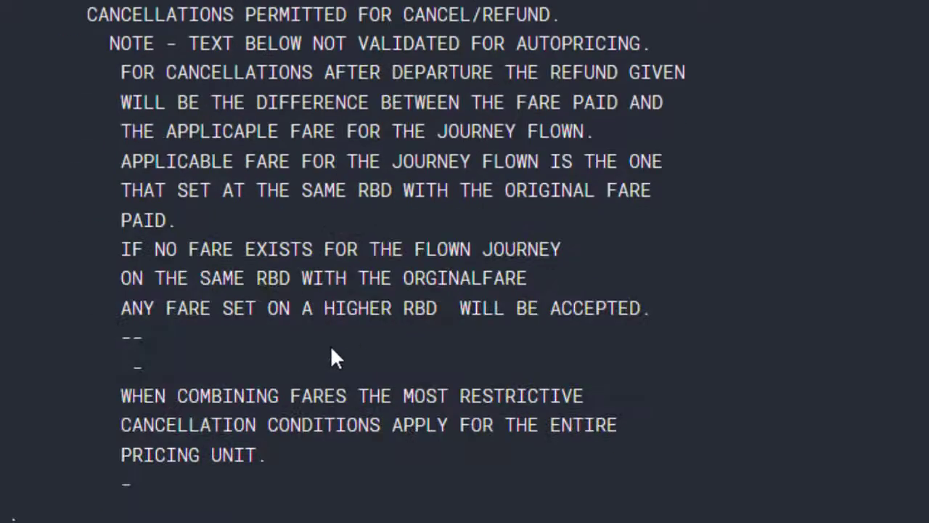
scroll(351, 323, up, 7)
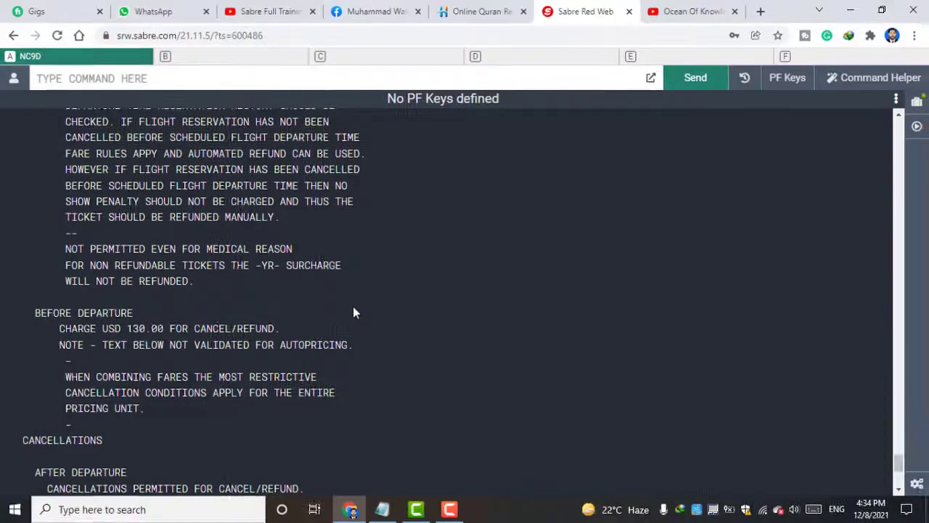
scroll(353, 312, up, 1)
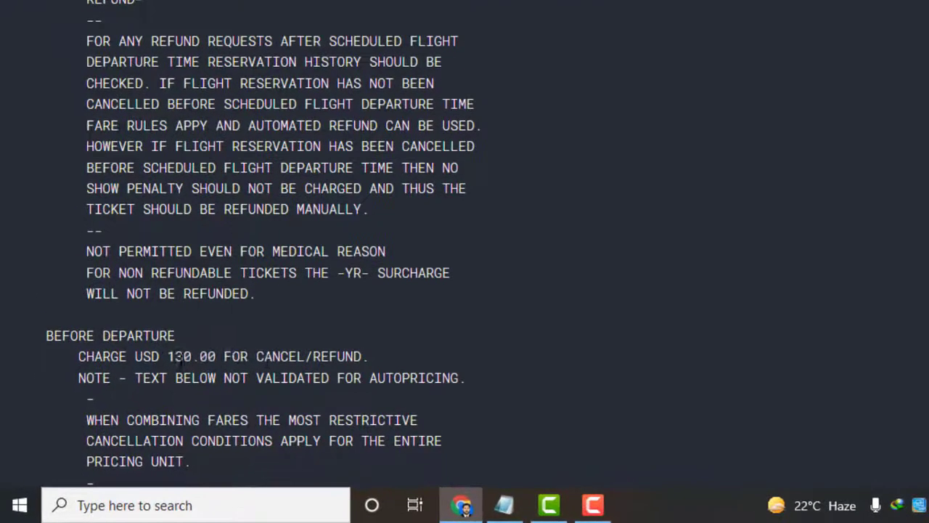
drag(134, 396, 269, 396)
click(354, 355)
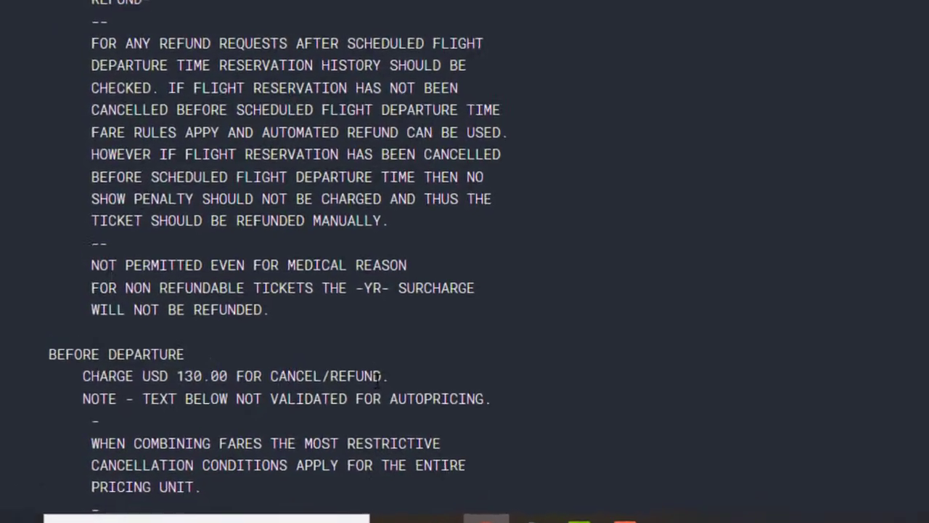
scroll(134, 63, up, 3)
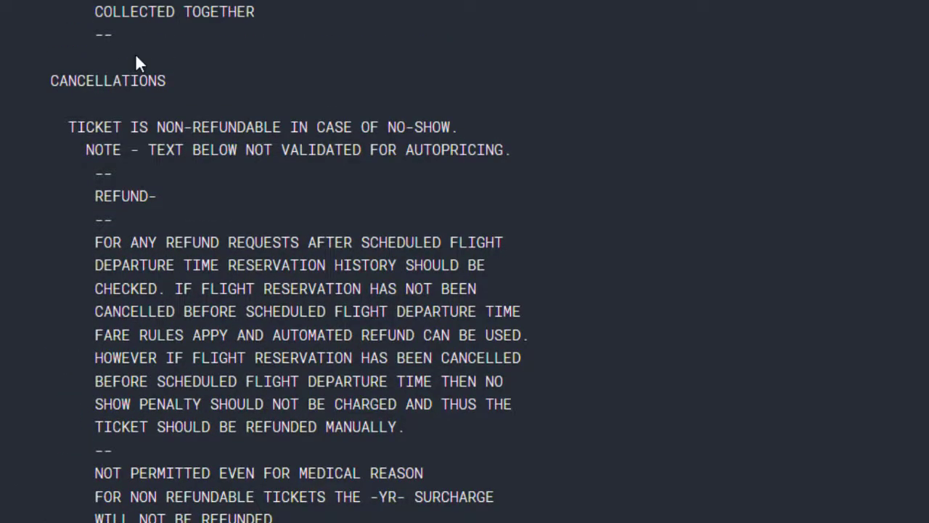